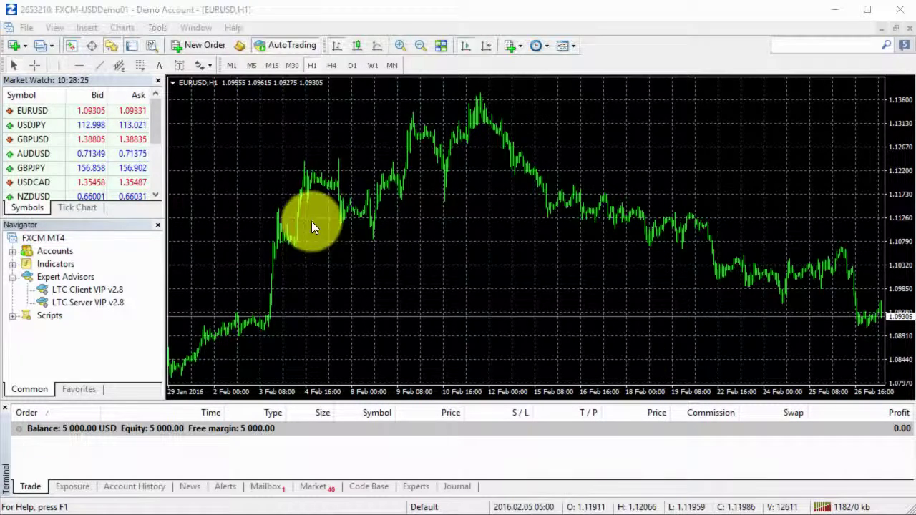
# - Open the Symbols list from the Market Watch context menu and collapse the CFD group
pyautogui.rightClick(71, 126)
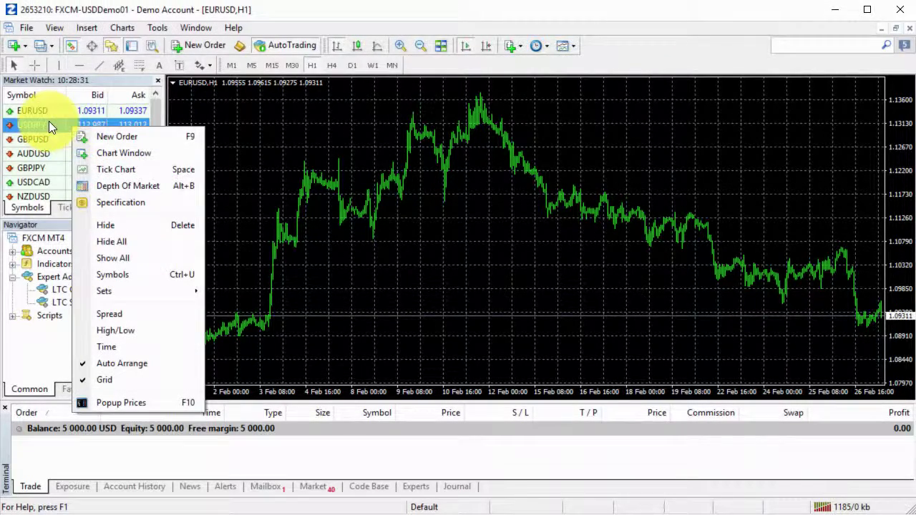
pyautogui.click(125, 275)
pyautogui.scroll(1, 363, 98)
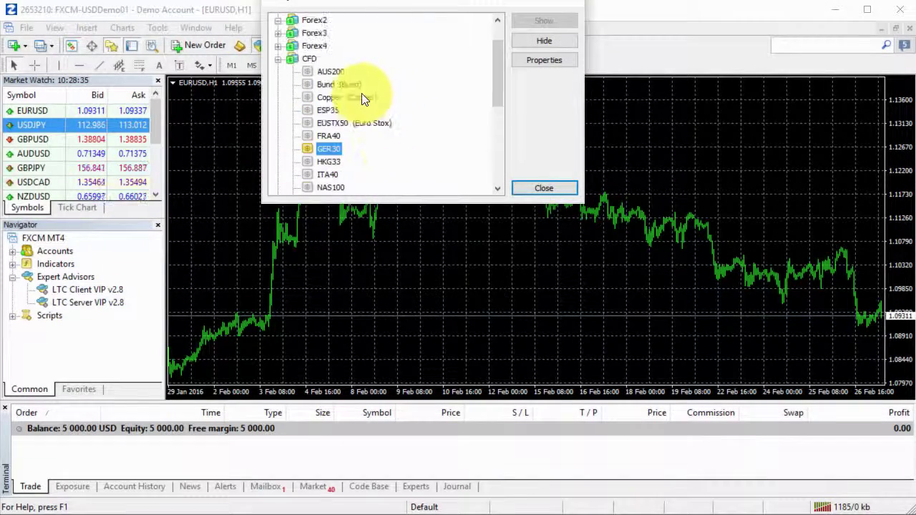
pyautogui.scroll(1, 361, 98)
pyautogui.click(278, 98)
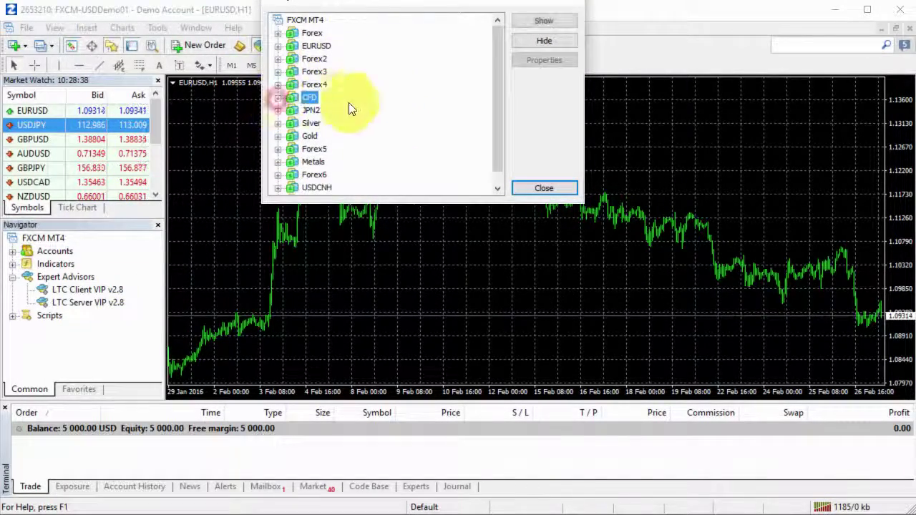
pyautogui.scroll(-1, 362, 143)
pyautogui.scroll(1, 347, 81)
# - Expand and collapse the Forex, EURUSD, Forex2, Forex3 and Forex4 groups to browse their symbols
pyautogui.click(311, 34)
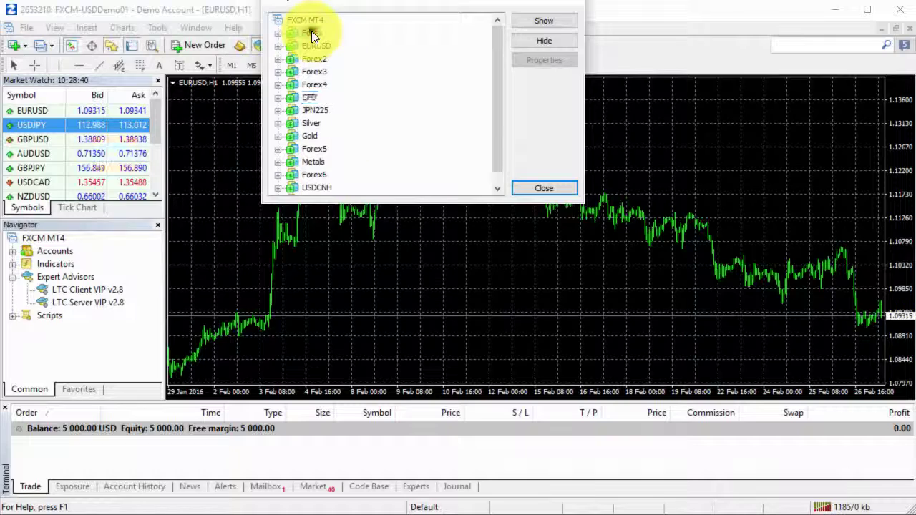
pyautogui.doubleClick(311, 34)
pyautogui.doubleClick(311, 32)
pyautogui.doubleClick(311, 47)
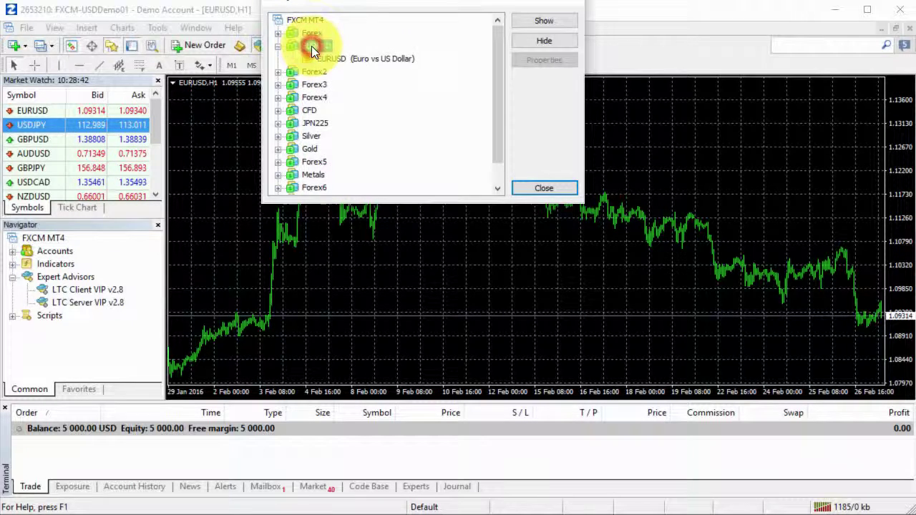
pyautogui.doubleClick(311, 46)
pyautogui.doubleClick(311, 59)
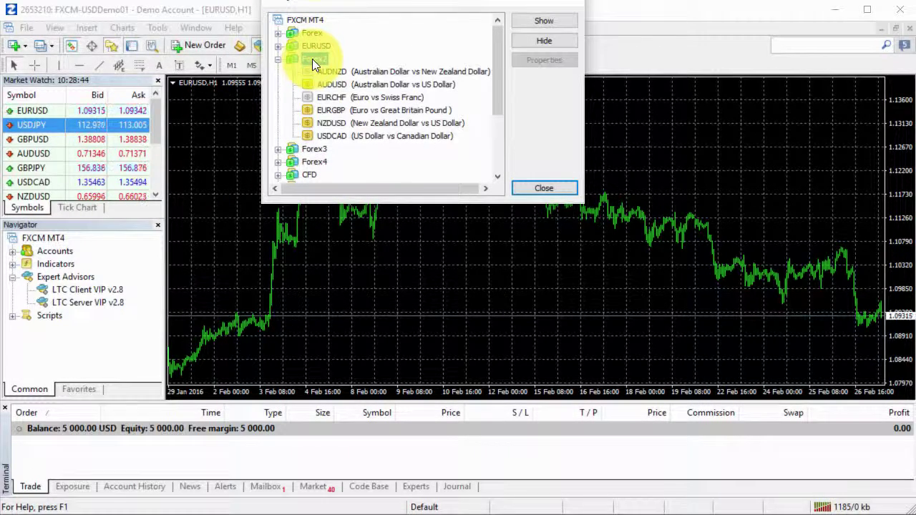
pyautogui.doubleClick(311, 59)
pyautogui.doubleClick(312, 71)
pyautogui.doubleClick(313, 71)
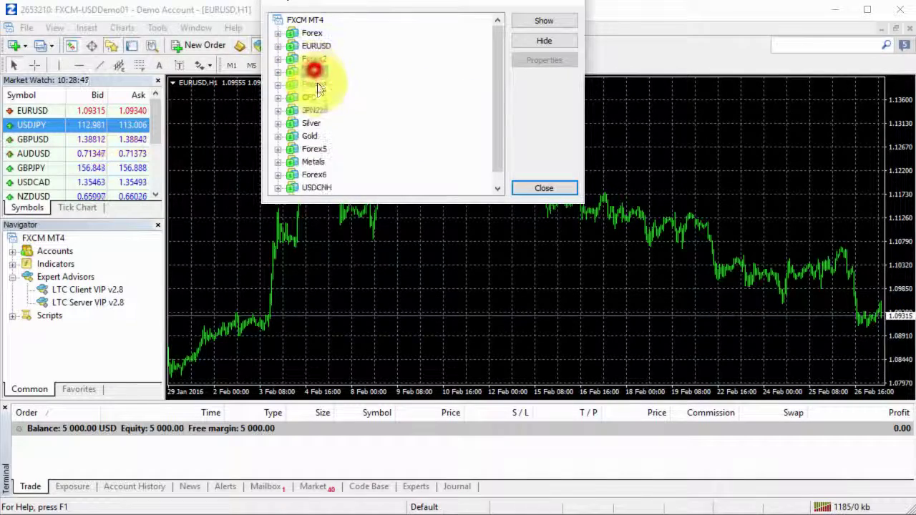
pyautogui.doubleClick(317, 86)
pyautogui.doubleClick(317, 86)
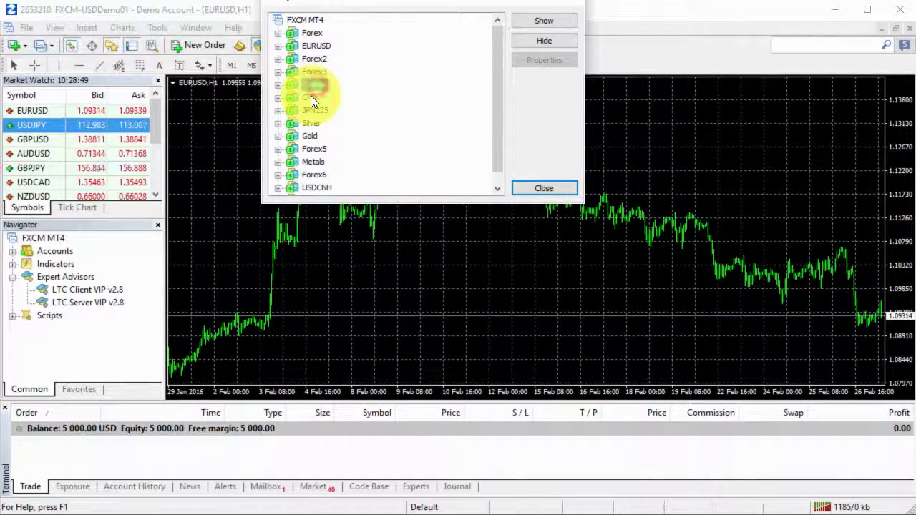
# - Expand the CFD group, select GER30 to confirm it is enabled, then collapse CFD
pyautogui.doubleClick(311, 96)
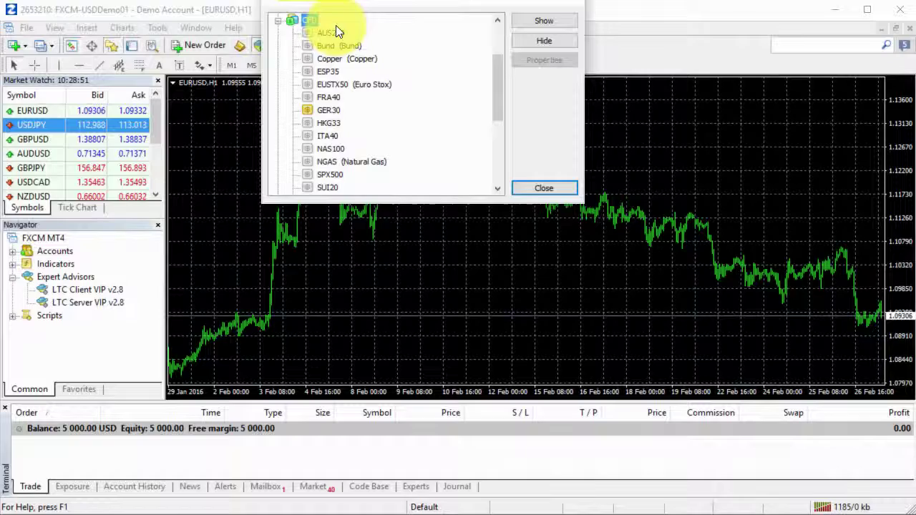
pyautogui.click(328, 111)
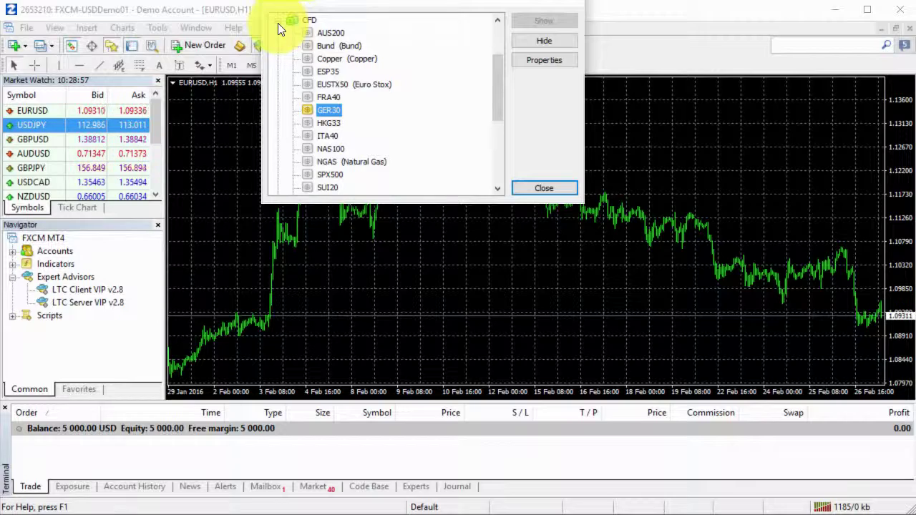
pyautogui.scroll(-2, 327, 76)
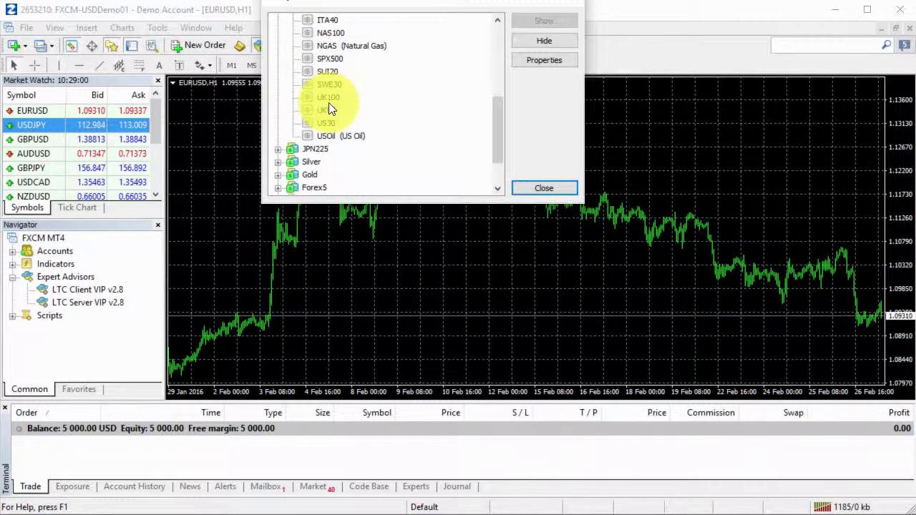
pyautogui.scroll(4, 325, 86)
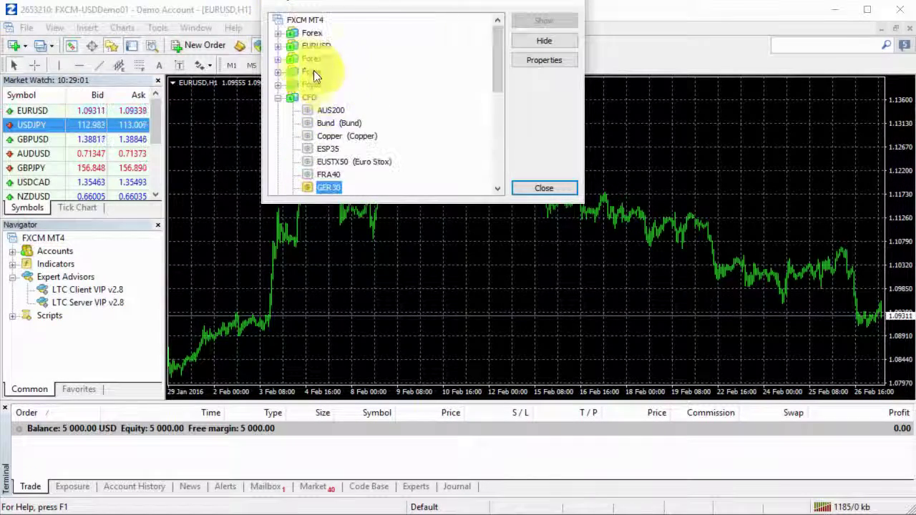
pyautogui.click(278, 97)
pyautogui.scroll(-1, 355, 136)
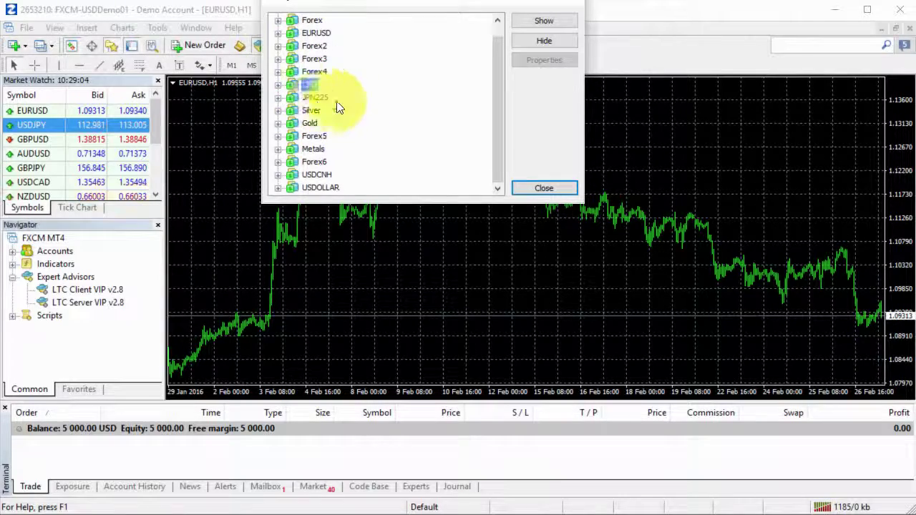
# - Close the Symbols list, open a GER30 H1 chart via Chart Window, then return to EURUSD,H1
pyautogui.click(537, 188)
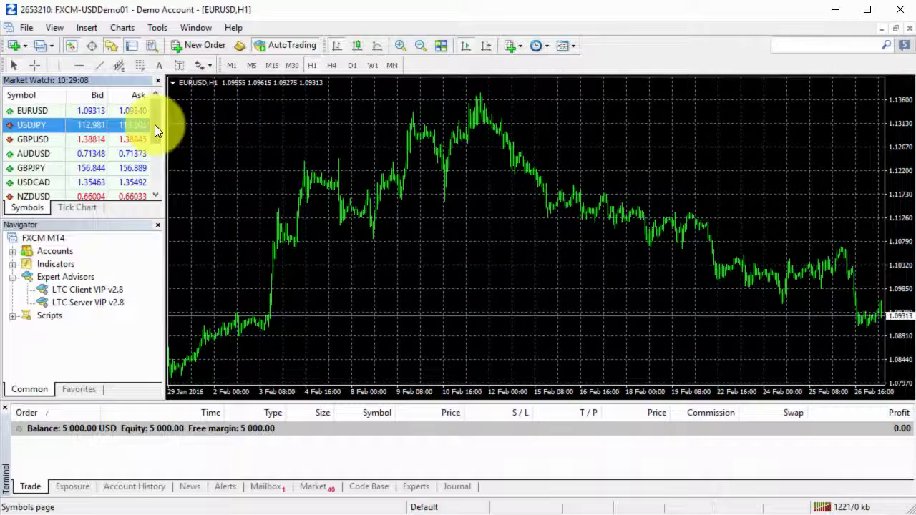
pyautogui.moveTo(158, 123); pyautogui.dragTo(161, 183)
pyautogui.click(48, 182)
pyautogui.rightClick(49, 181)
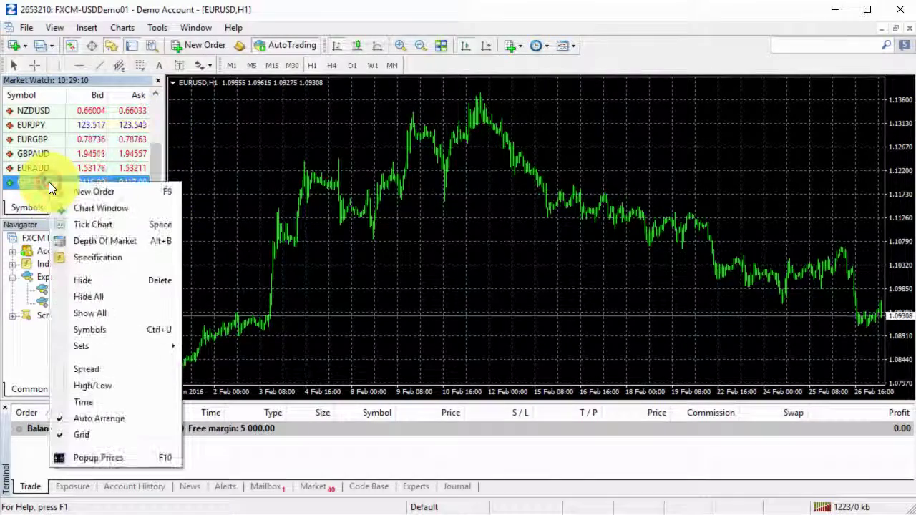
pyautogui.click(138, 207)
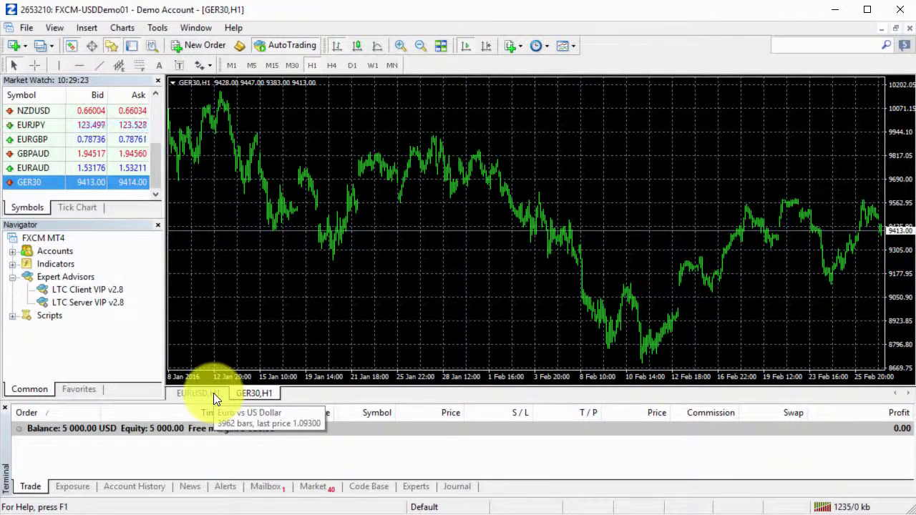
pyautogui.click(213, 393)
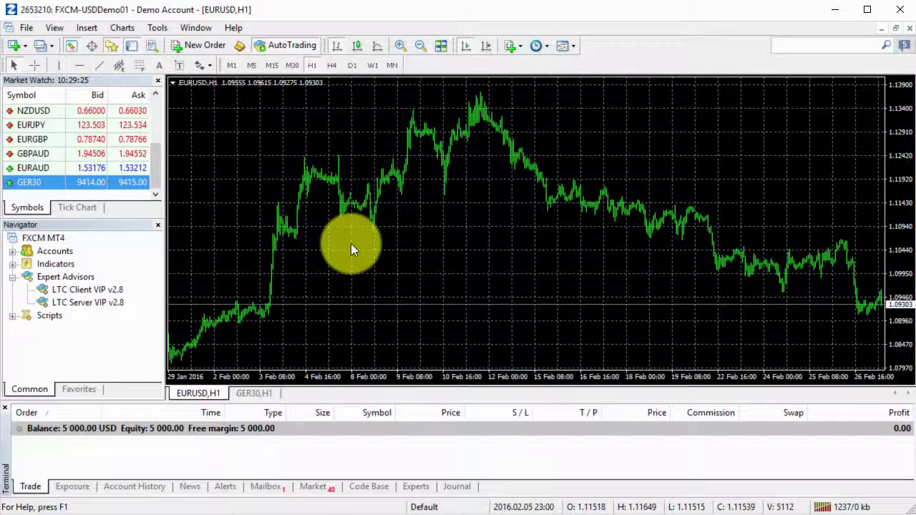
# - Attach LTC Server VIP v2.8 to EURUSD with the licence key entered, then switch to the client terminal
pyautogui.doubleClick(118, 302)
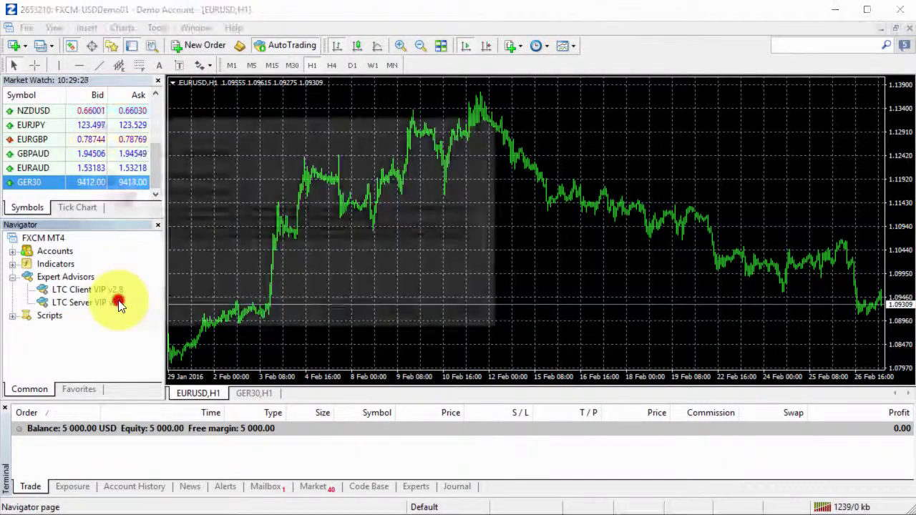
pyautogui.click(159, 150)
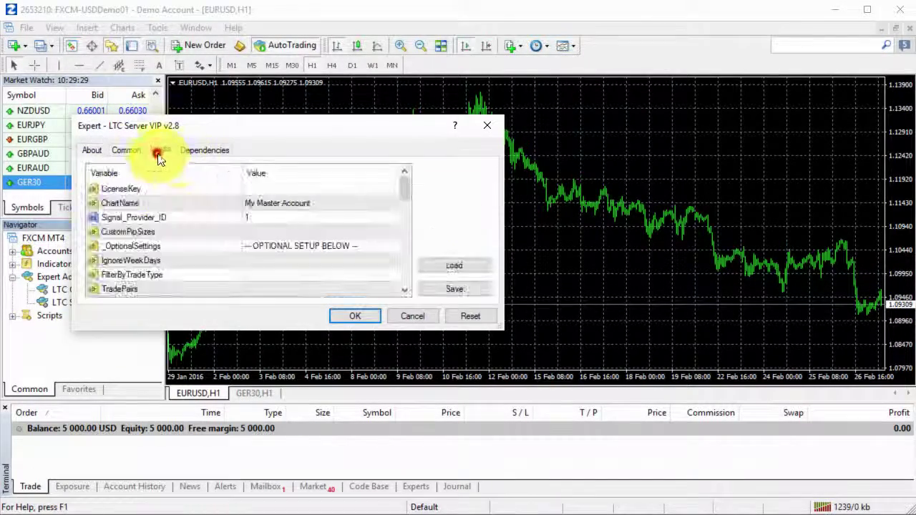
pyautogui.doubleClick(282, 189)
pyautogui.write('raktas')
pyautogui.press('Return')
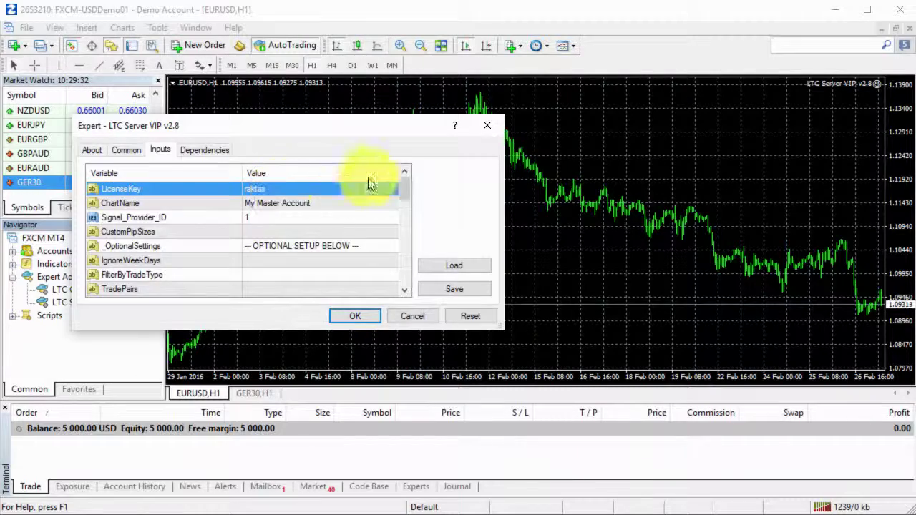
pyautogui.click(365, 316)
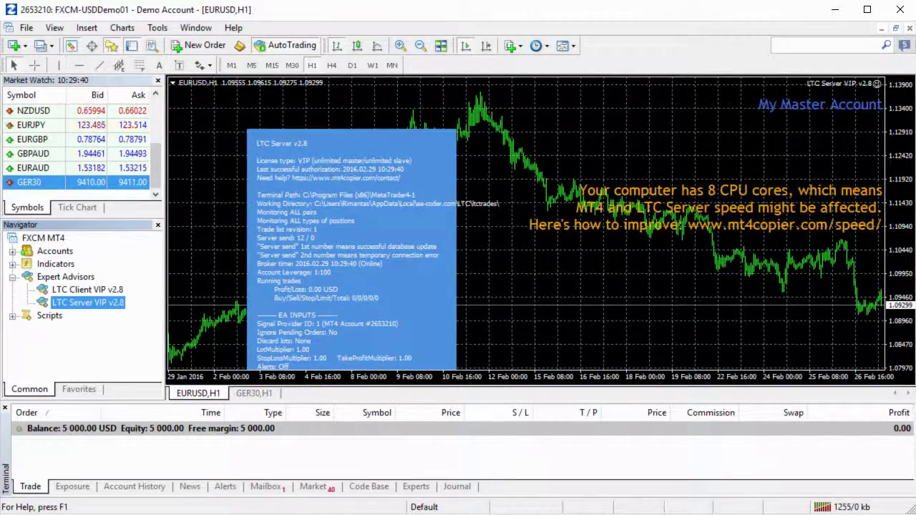
pyautogui.hotkey('alt', 'Tab')
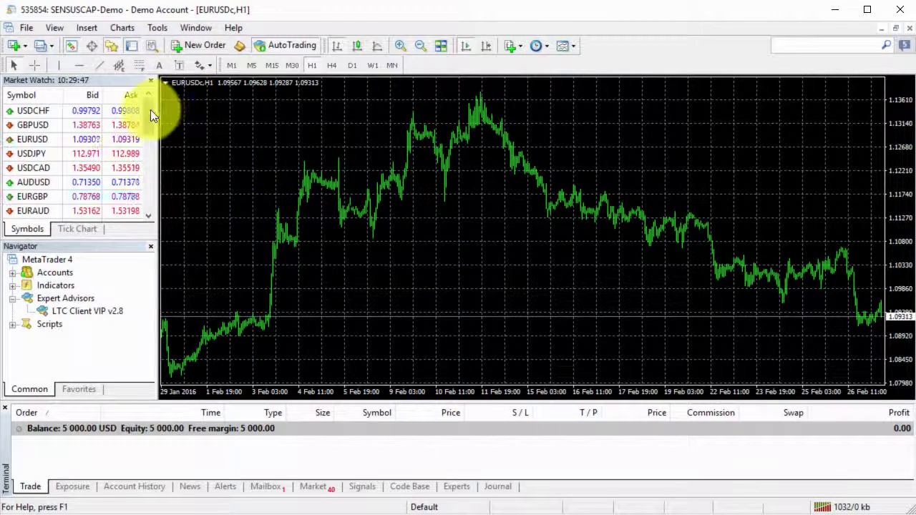
# - Open a GER30 H1 chart from Market Watch on the client account and display it
pyautogui.moveTo(150, 109); pyautogui.dragTo(156, 194)
pyautogui.click(105, 209)
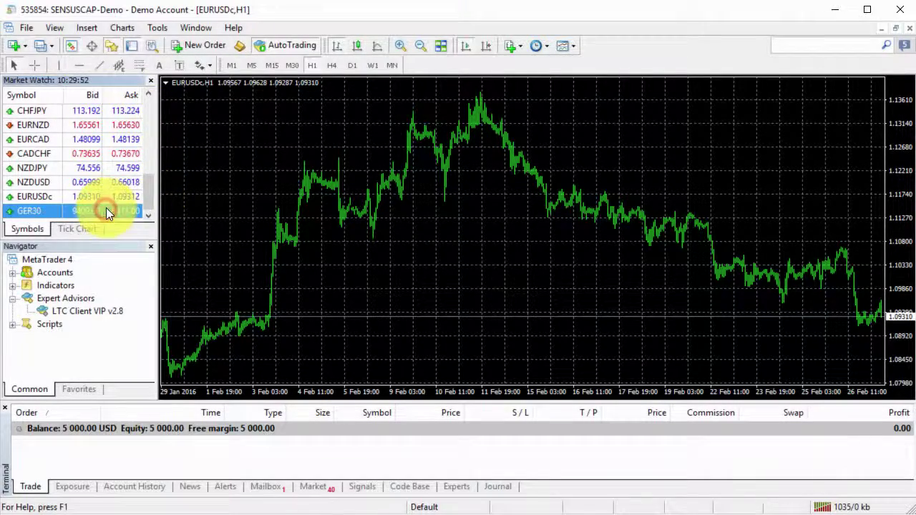
pyautogui.rightClick(100, 212)
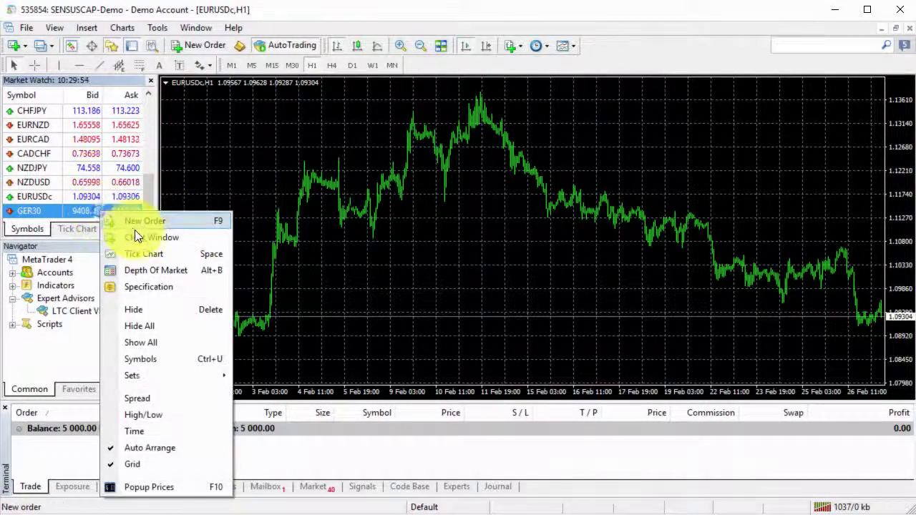
pyautogui.click(125, 237)
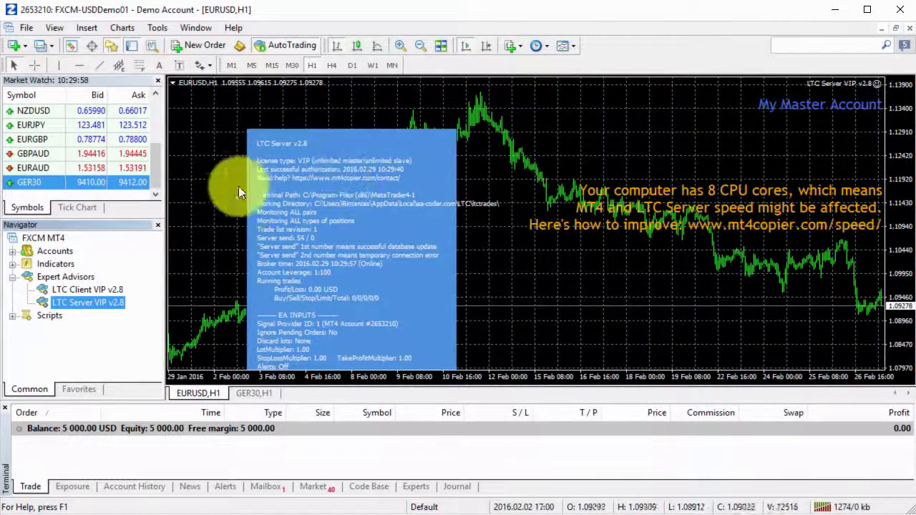
pyautogui.click(251, 393)
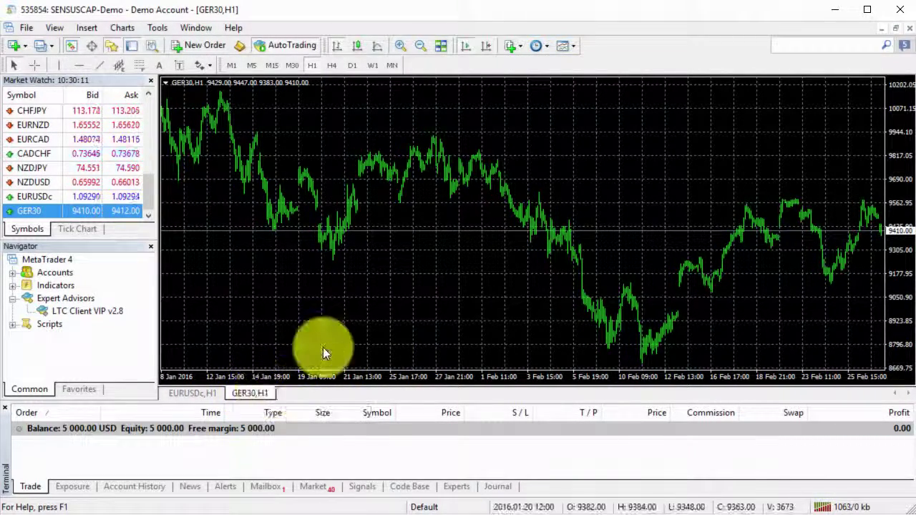
# - Run LTC Client VIP v2.8 on EURUSDc with the licence key, then switch to the FXPRIMUS terminal
pyautogui.click(192, 393)
pyautogui.doubleClick(117, 312)
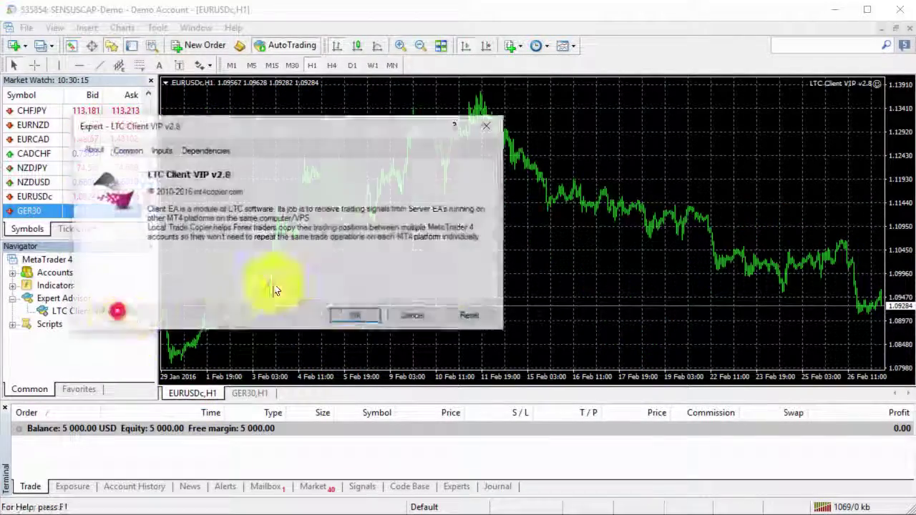
pyautogui.click(165, 152)
pyautogui.doubleClick(264, 187)
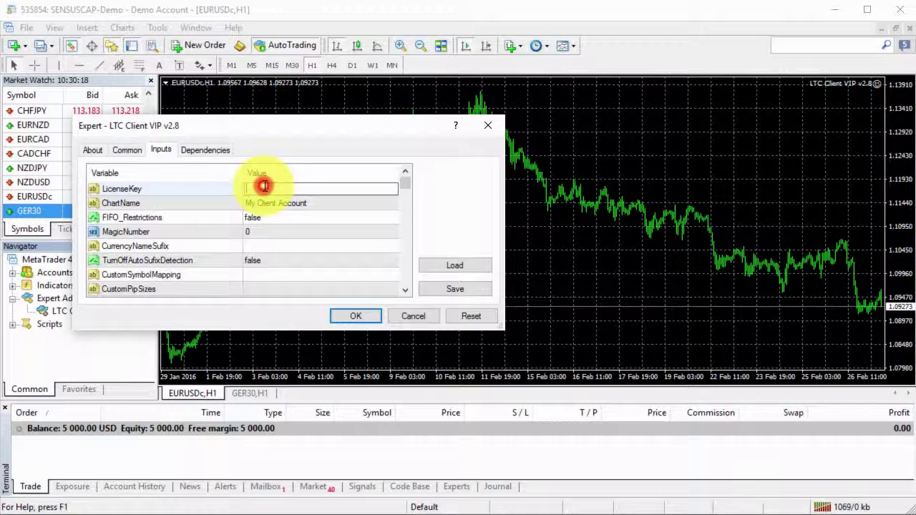
pyautogui.write('raktas')
pyautogui.press('Return')
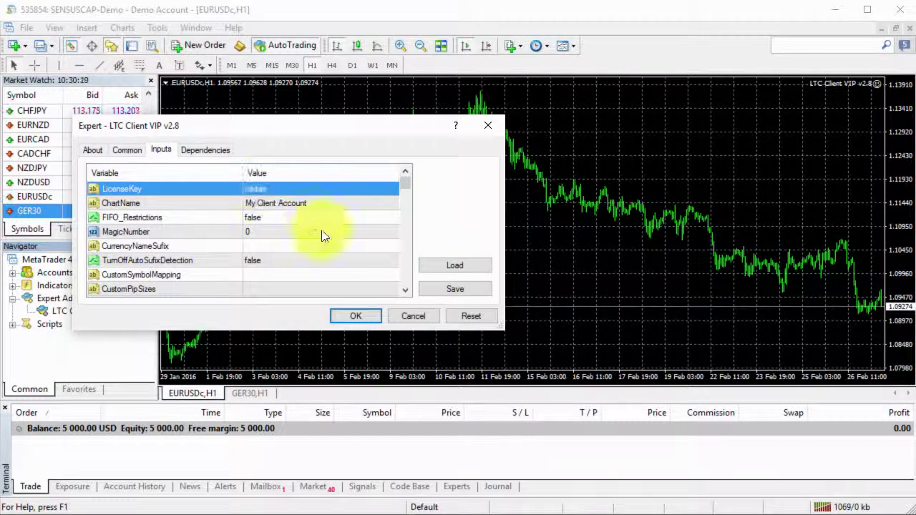
pyautogui.click(355, 316)
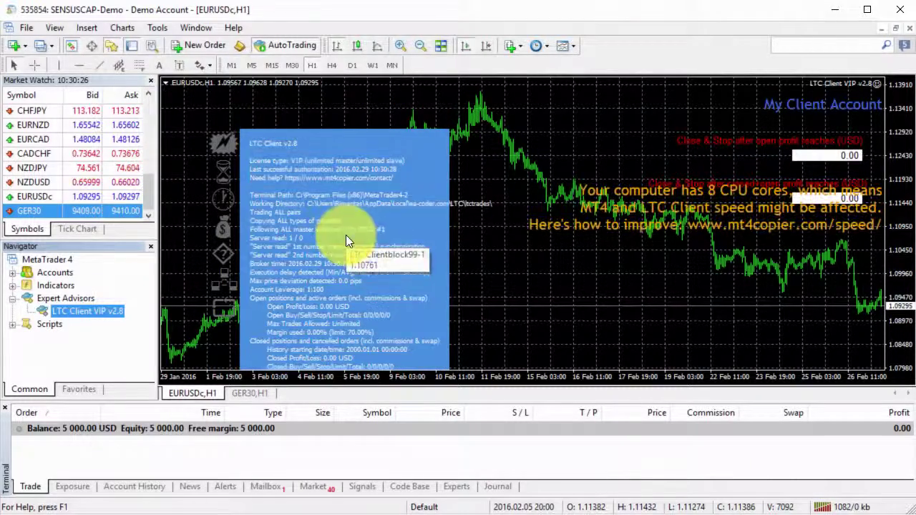
pyautogui.moveTo(499, 402); pyautogui.dragTo(517, 403)
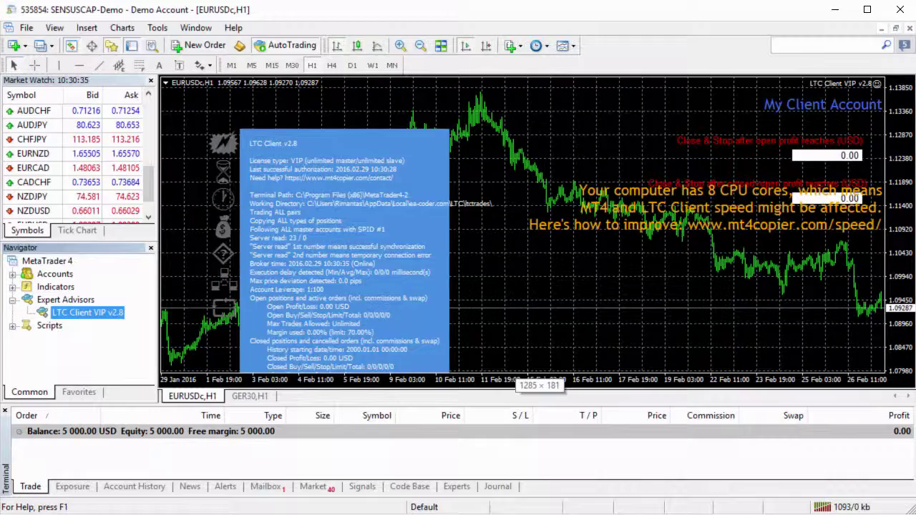
pyautogui.press('super+d')
pyautogui.press('super+d')
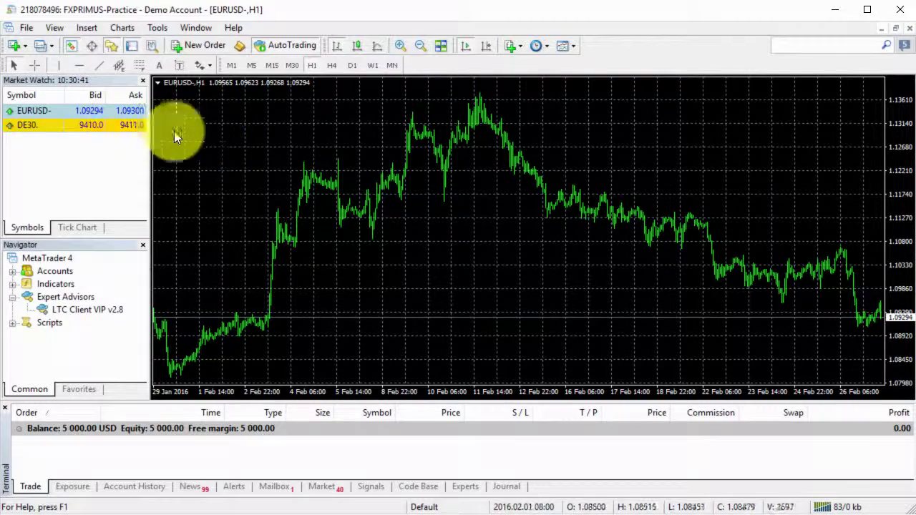
# - Open a DE30. H1 chart from the Market Watch list
pyautogui.click(61, 124)
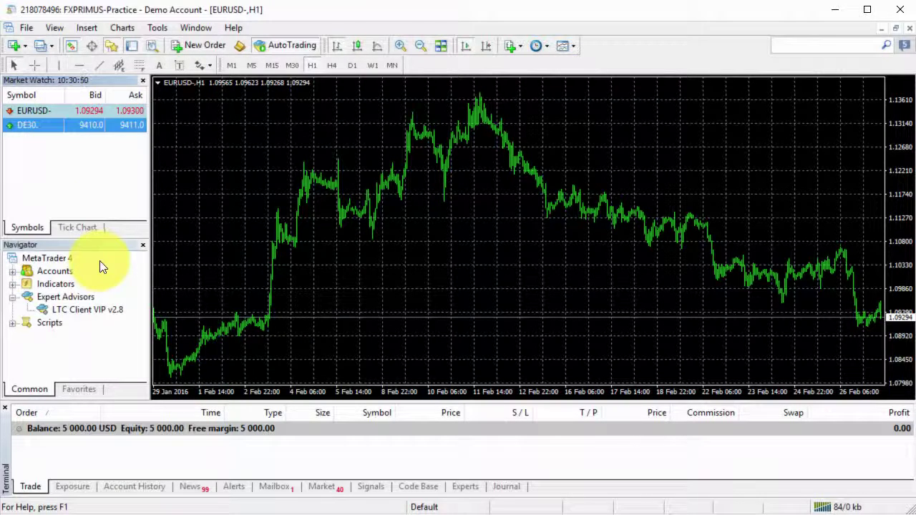
pyautogui.rightClick(57, 125)
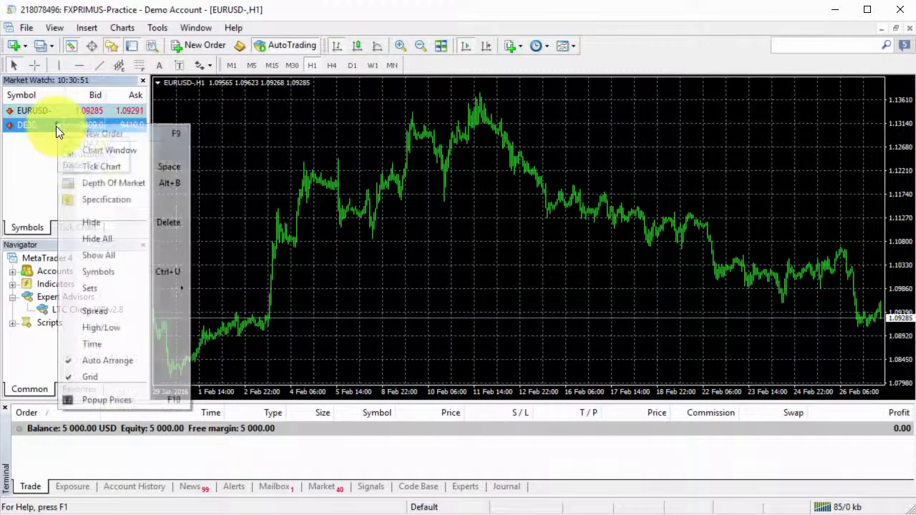
pyautogui.click(104, 149)
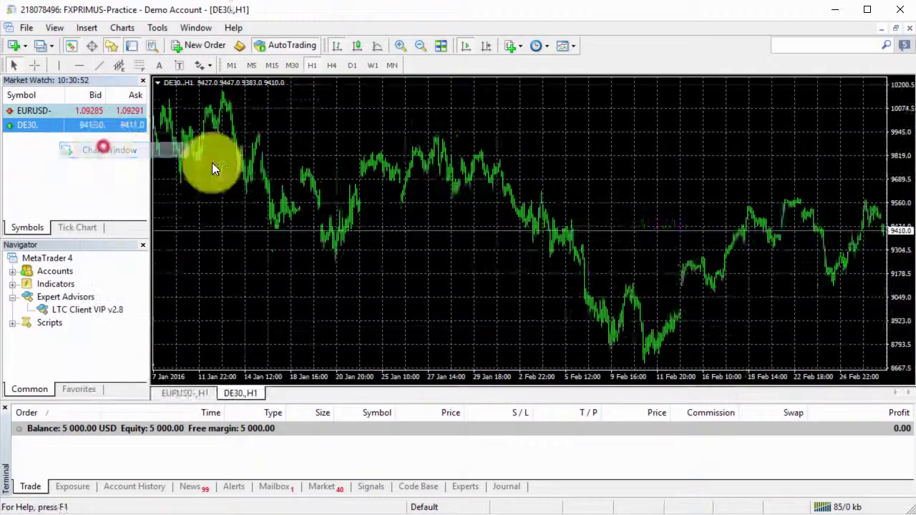
# - Attach LTC Client VIP to the EURUSD- chart and enter the licence key
pyautogui.click(182, 393)
pyautogui.moveTo(96, 311); pyautogui.dragTo(334, 271)
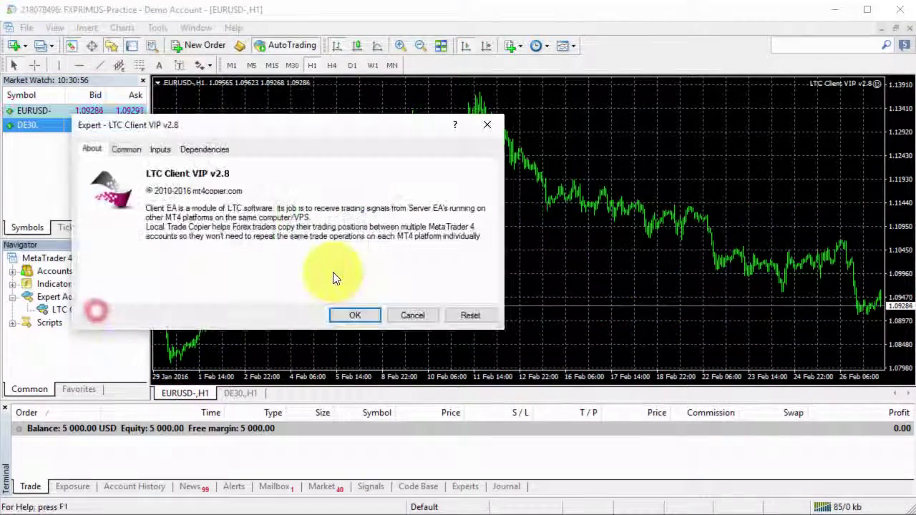
pyautogui.click(159, 149)
pyautogui.click(282, 187)
pyautogui.write('raktas')
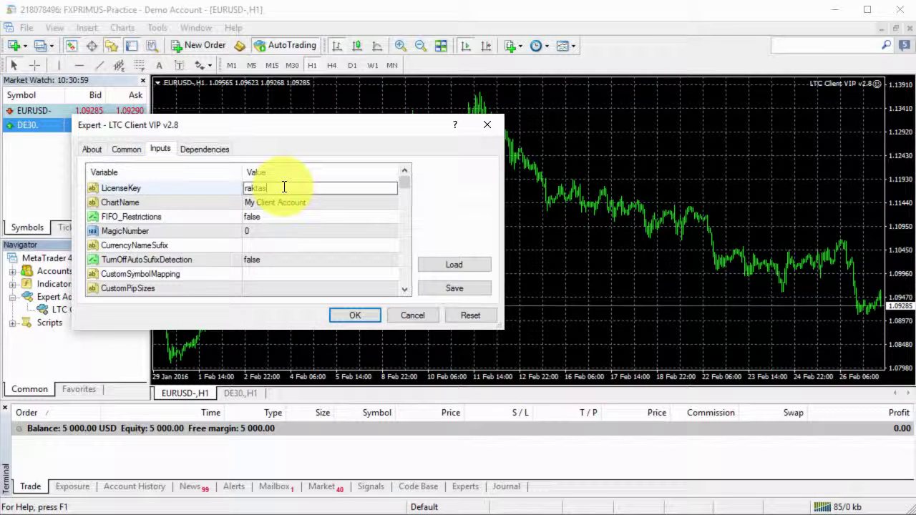
pyautogui.press('Return')
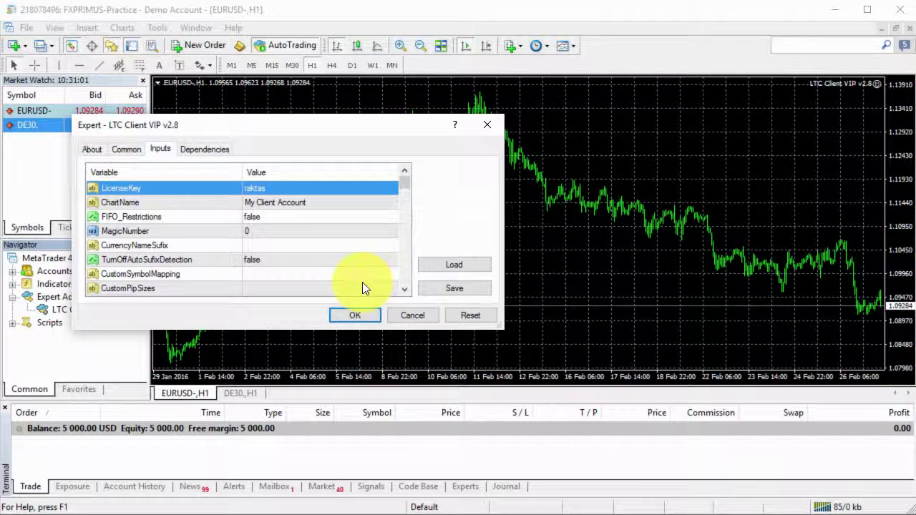
# - Set CustomSymbolMapping to GER30=DE30., removing the extra SP500 text, and start the copier
pyautogui.click(202, 278)
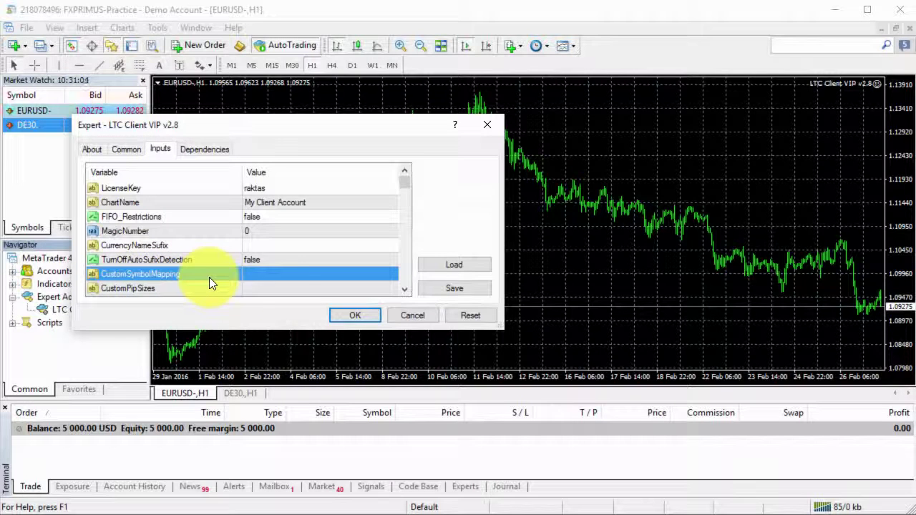
pyautogui.click(277, 274)
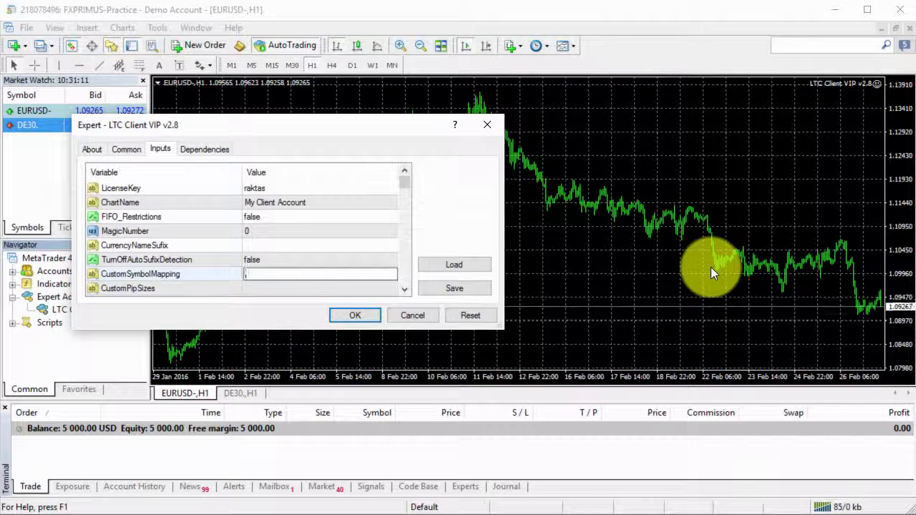
pyautogui.write('GER30=')
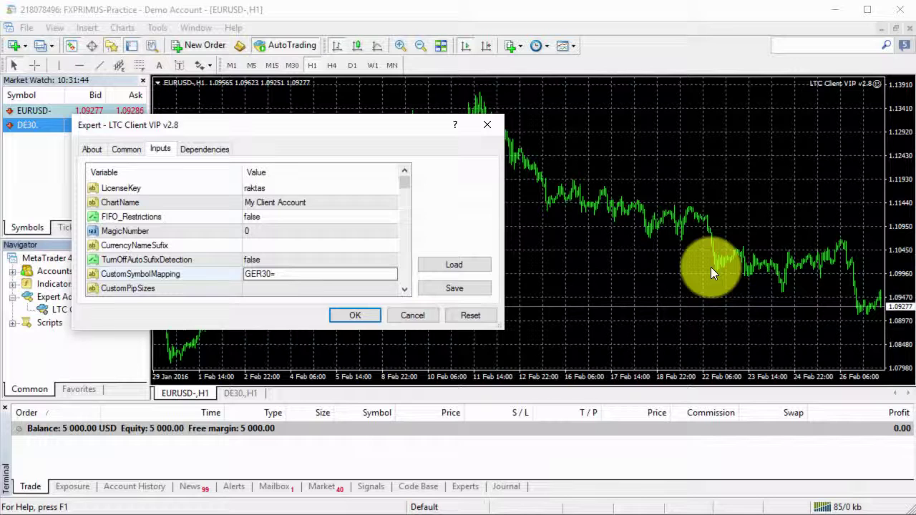
pyautogui.write('DE')
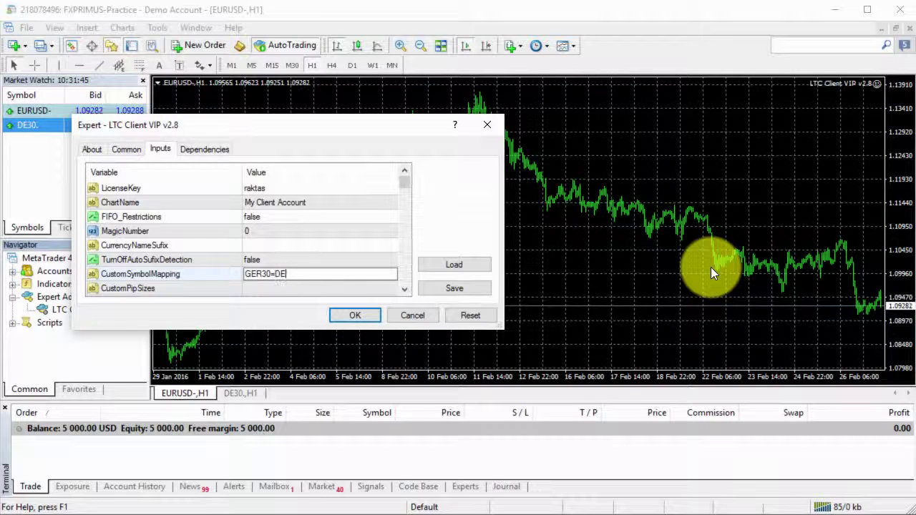
pyautogui.write('30.')
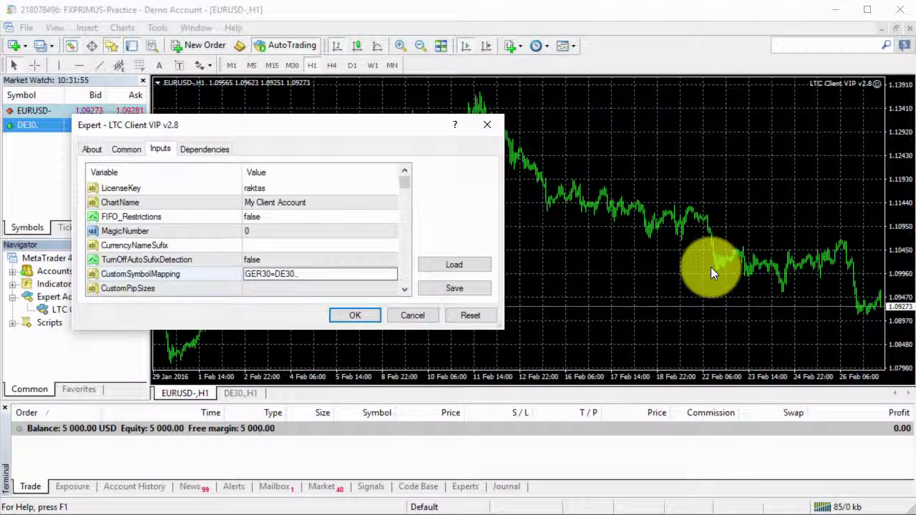
pyautogui.write(',SP50')
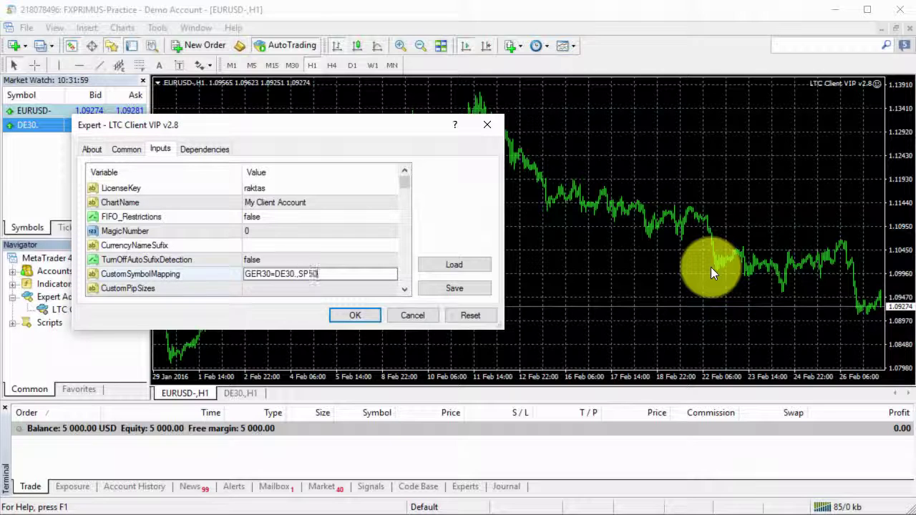
pyautogui.write('0=')
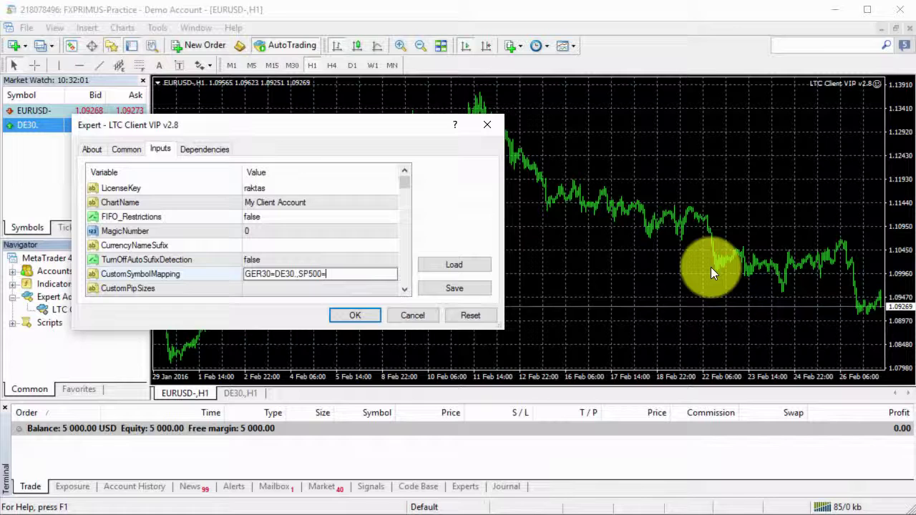
pyautogui.write('S&')
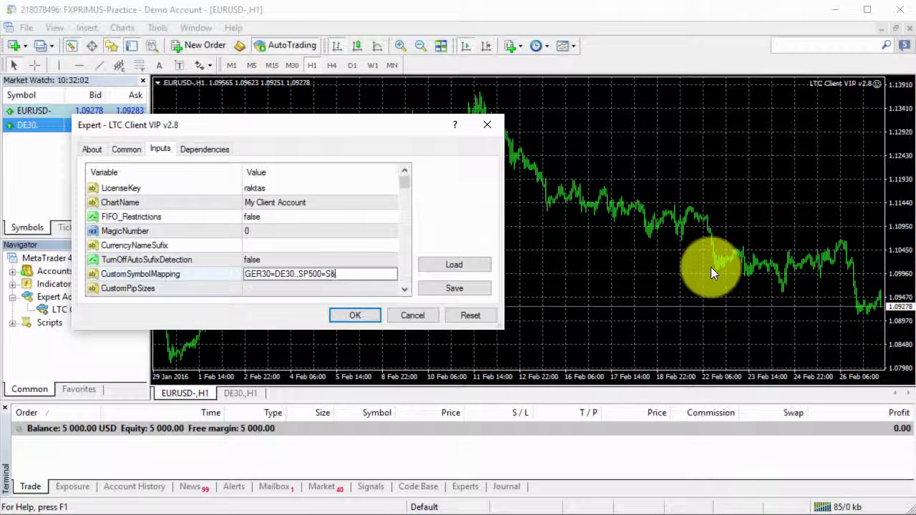
pyautogui.write('P500')
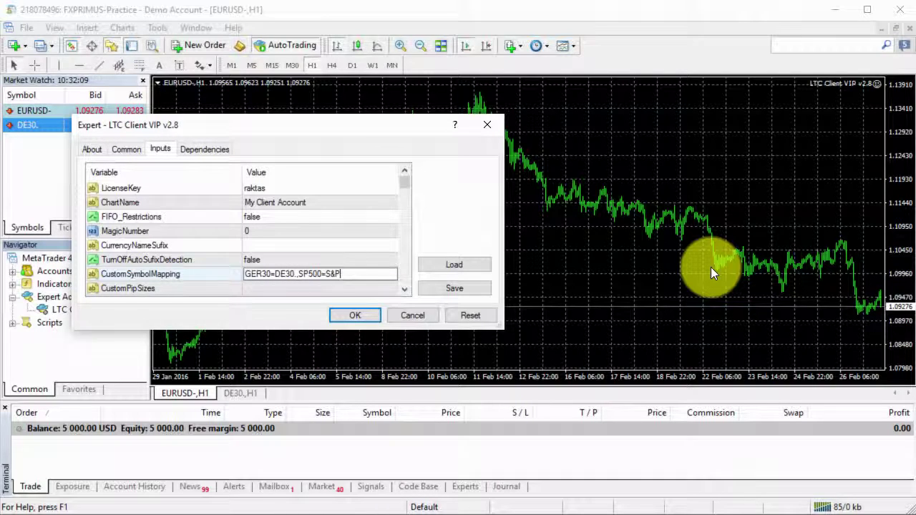
pyautogui.press('BackSpace')
pyautogui.press('BackSpace')
pyautogui.press('BackSpace')
pyautogui.press('BackSpace')
pyautogui.press('BackSpace')
pyautogui.press('BackSpace')
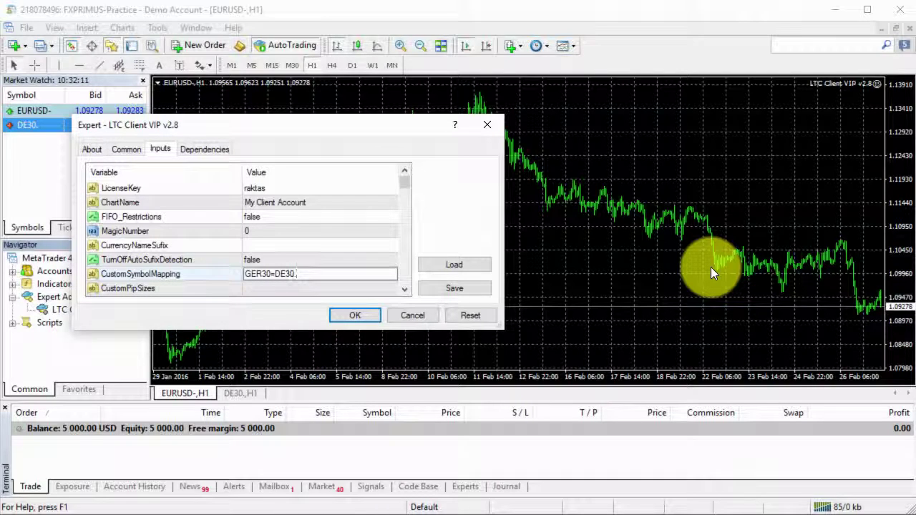
pyautogui.press('Return')
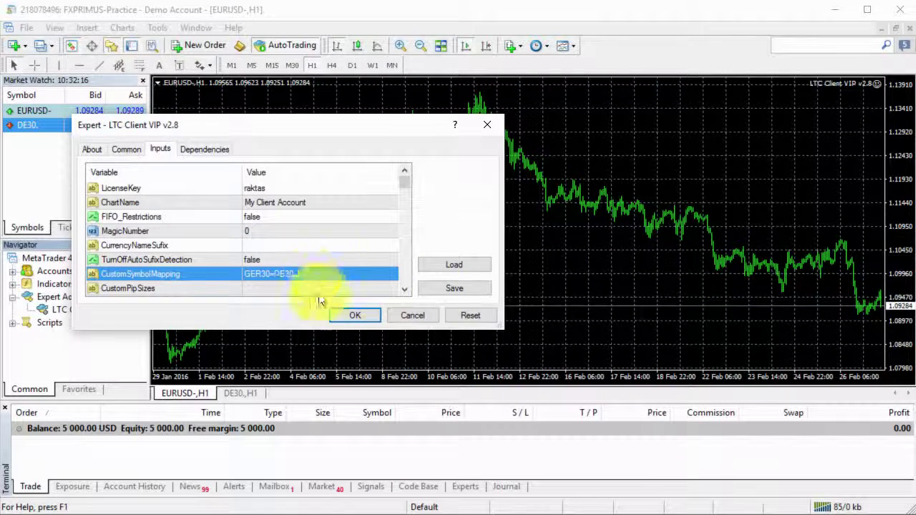
pyautogui.click(347, 315)
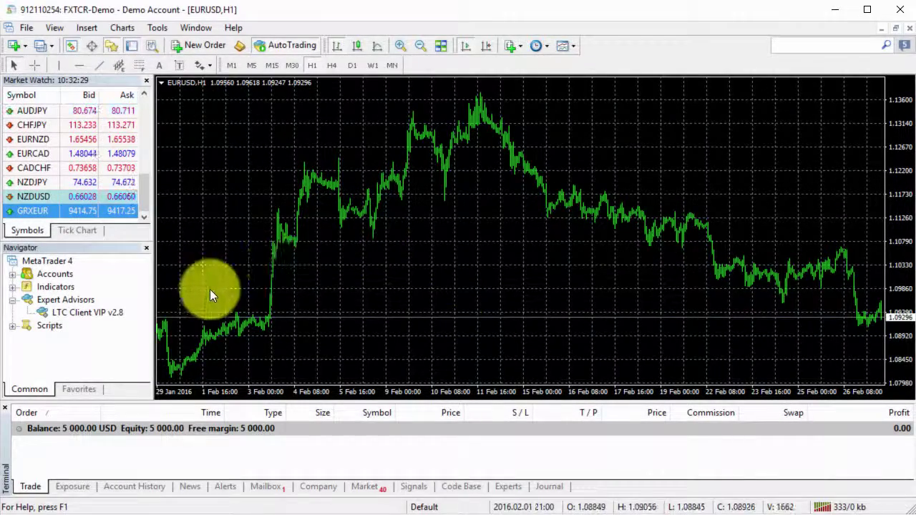
# - Open a GRXEUR H1 chart, then return to the EURUSD,H1 chart
pyautogui.rightClick(114, 211)
pyautogui.click(156, 236)
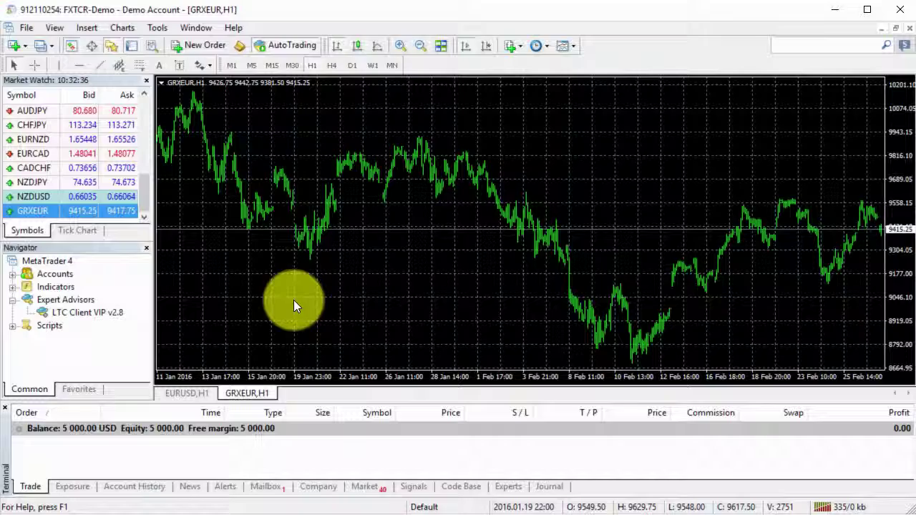
pyautogui.click(206, 393)
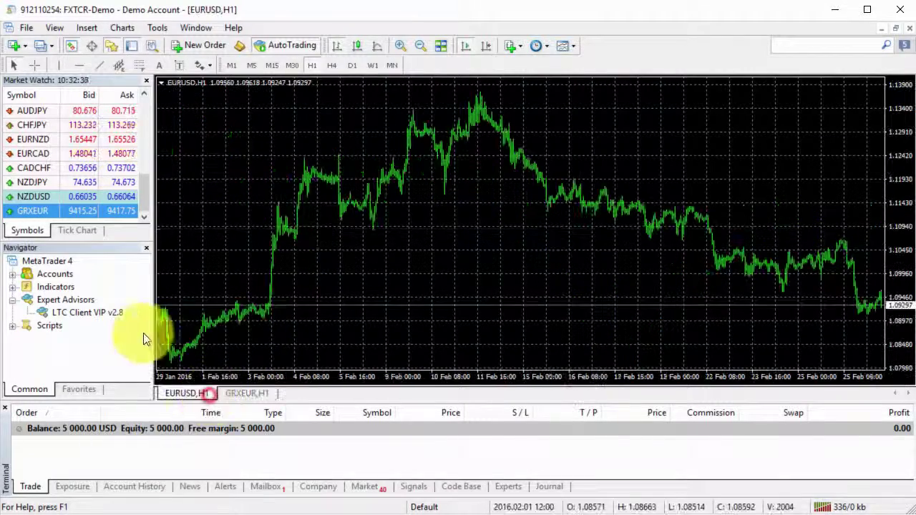
# - Attach LTC Client VIP to the FXCTR EURUSD chart and enter the licence key
pyautogui.doubleClick(113, 319)
pyautogui.click(161, 149)
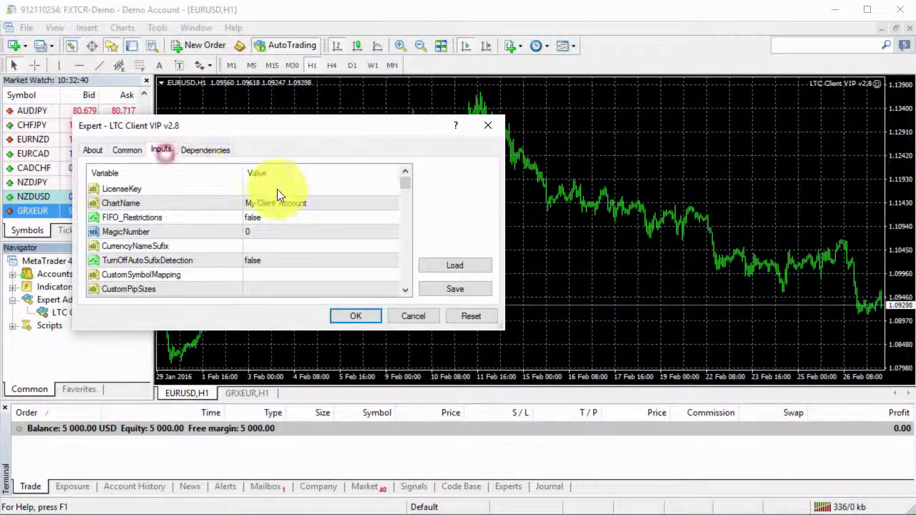
pyautogui.doubleClick(277, 189)
pyautogui.write('rakt')
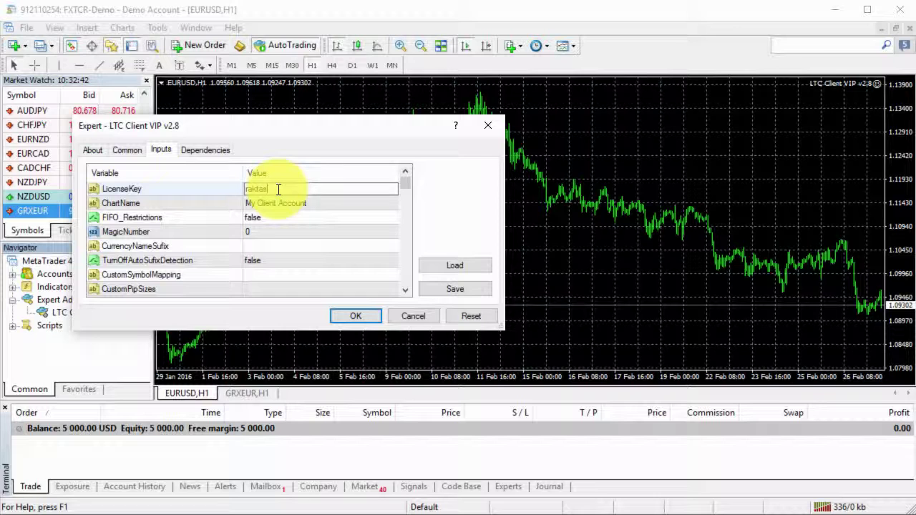
pyautogui.write('as')
pyautogui.press('Return')
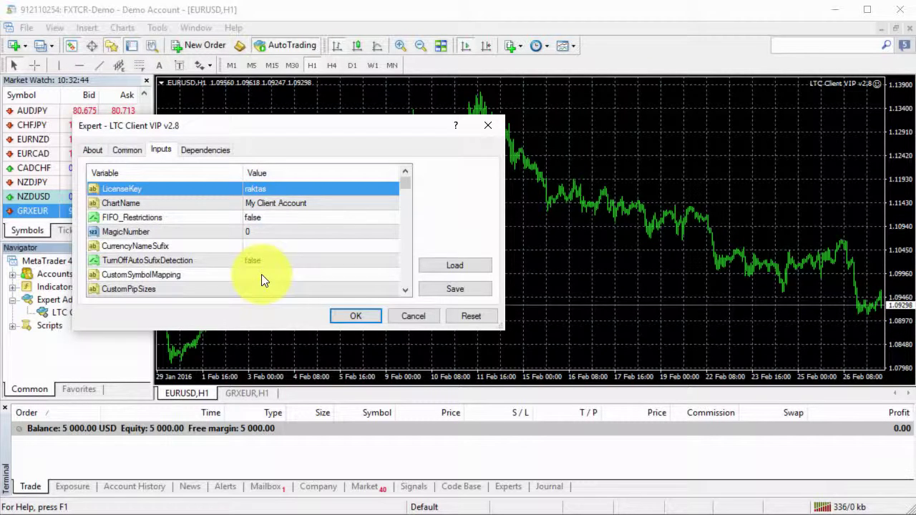
# - Set CustomSymbolMapping to GER30=GRXEUR and start the copier
pyautogui.doubleClick(261, 274)
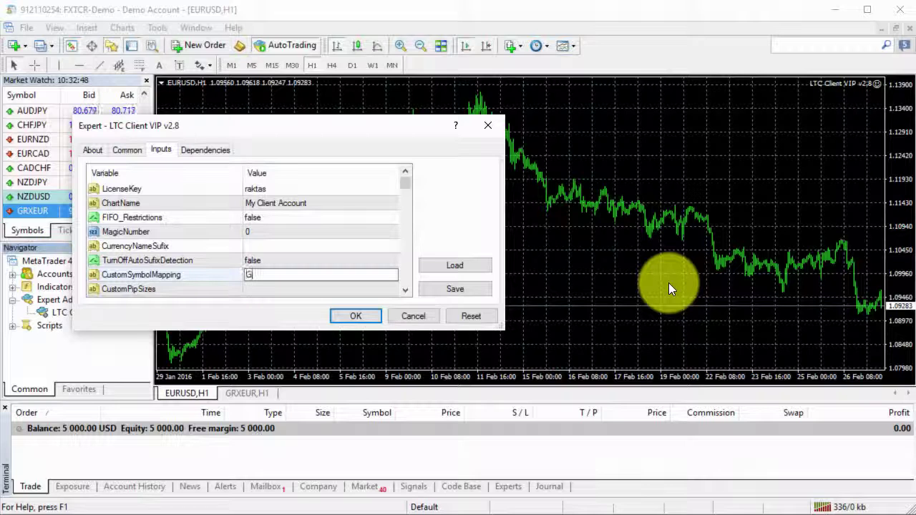
pyautogui.write('GER30=')
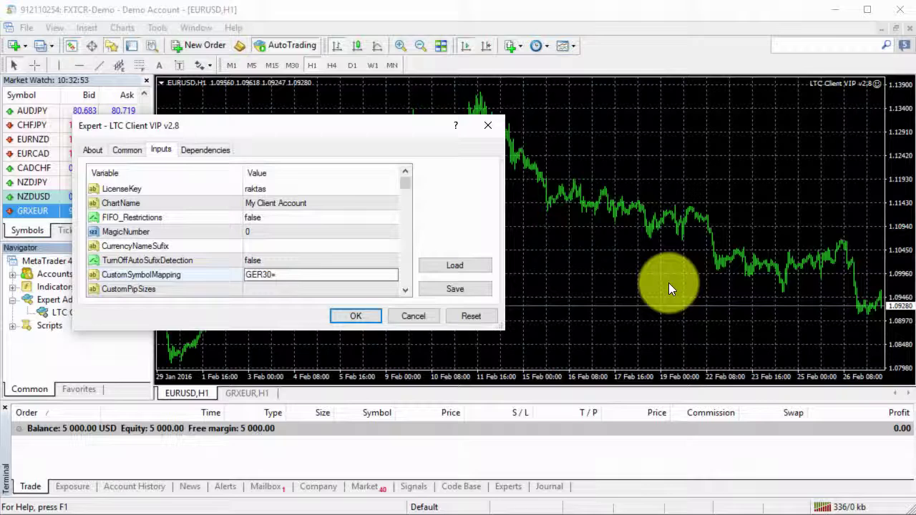
pyautogui.write('GR')
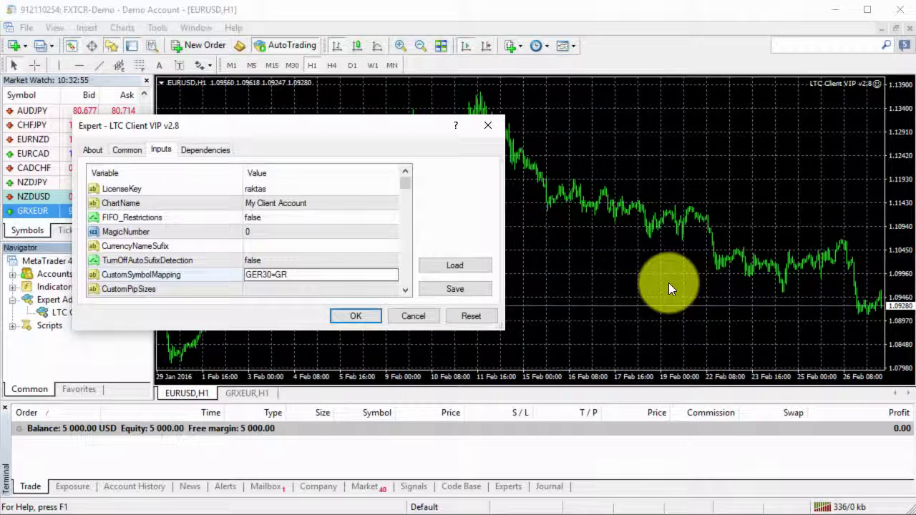
pyautogui.write('XEU')
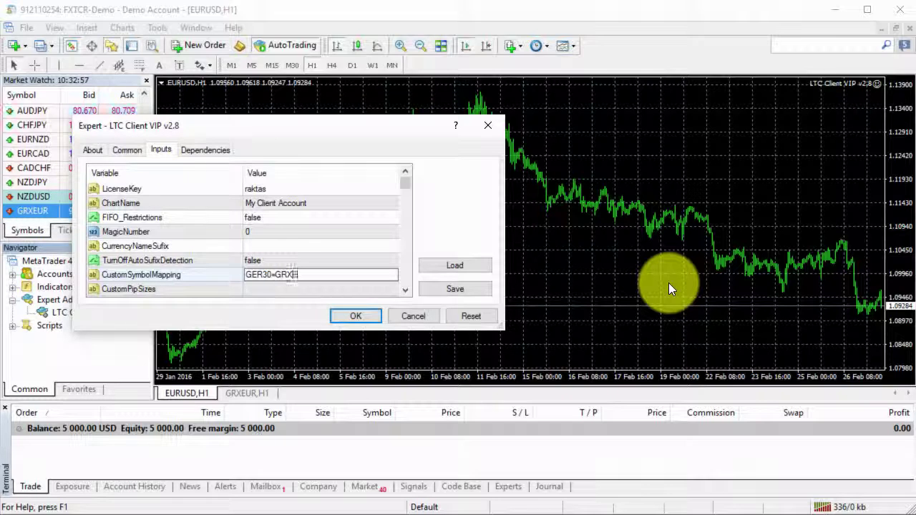
pyautogui.write('R')
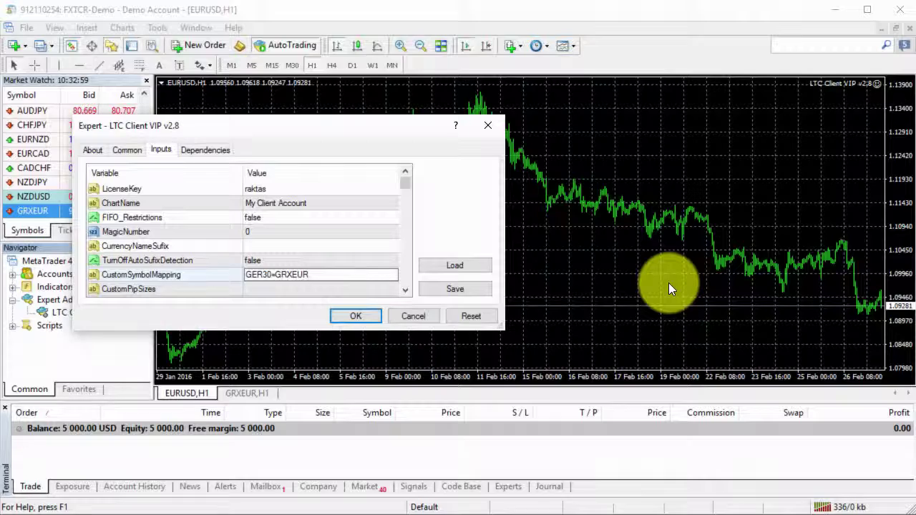
pyautogui.press('Return')
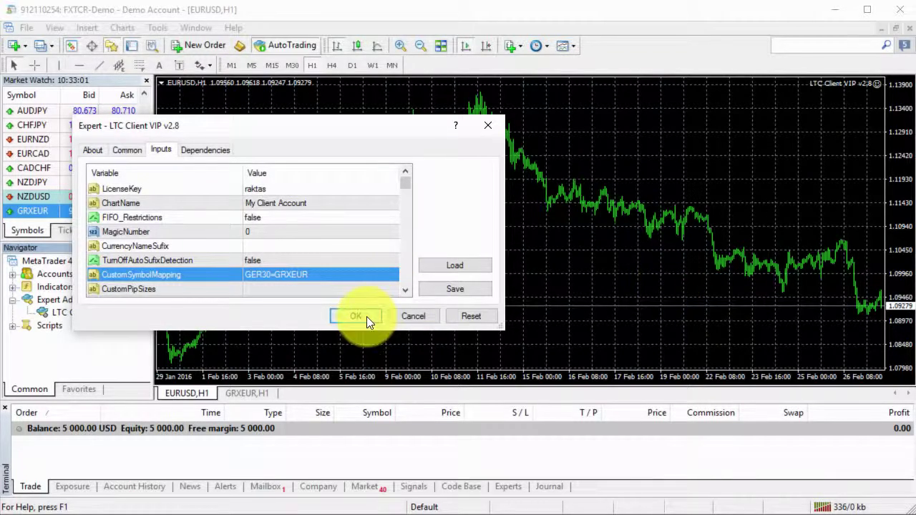
pyautogui.click(365, 316)
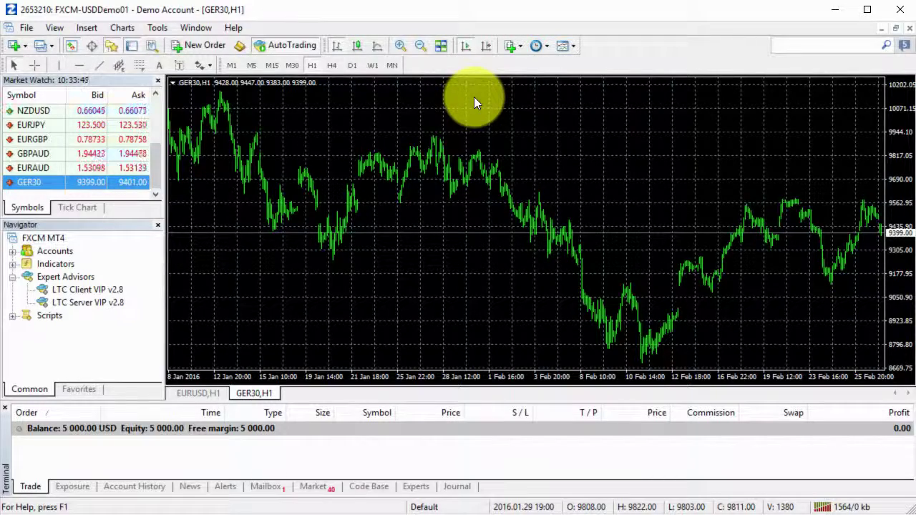
# - Accept the one-click trading terms and place a 1.00-lot GER30 sell limit at 10102.35
pyautogui.rightClick(473, 96)
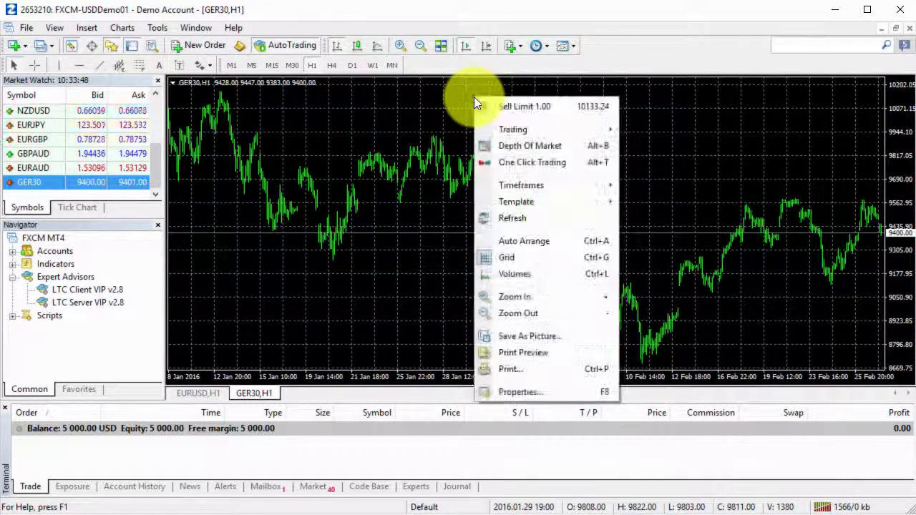
pyautogui.click(518, 107)
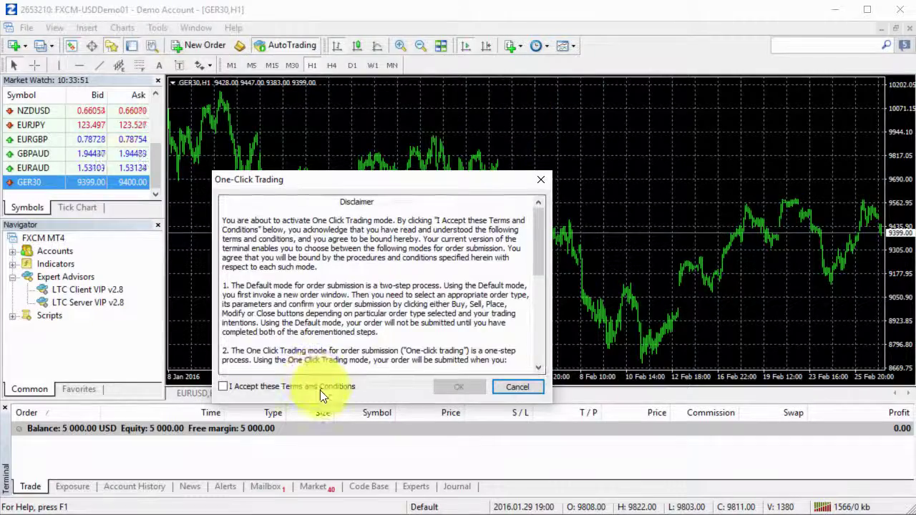
pyautogui.click(322, 386)
pyautogui.click(458, 386)
pyautogui.rightClick(513, 103)
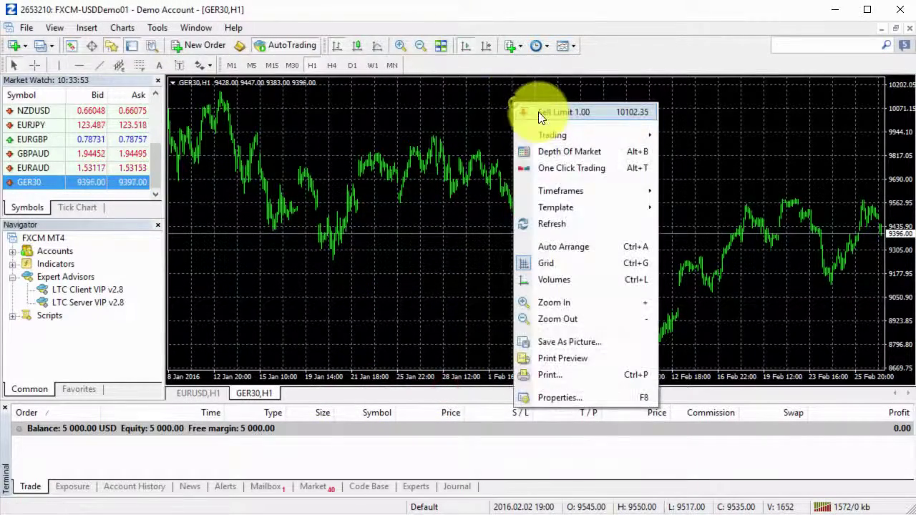
pyautogui.click(538, 111)
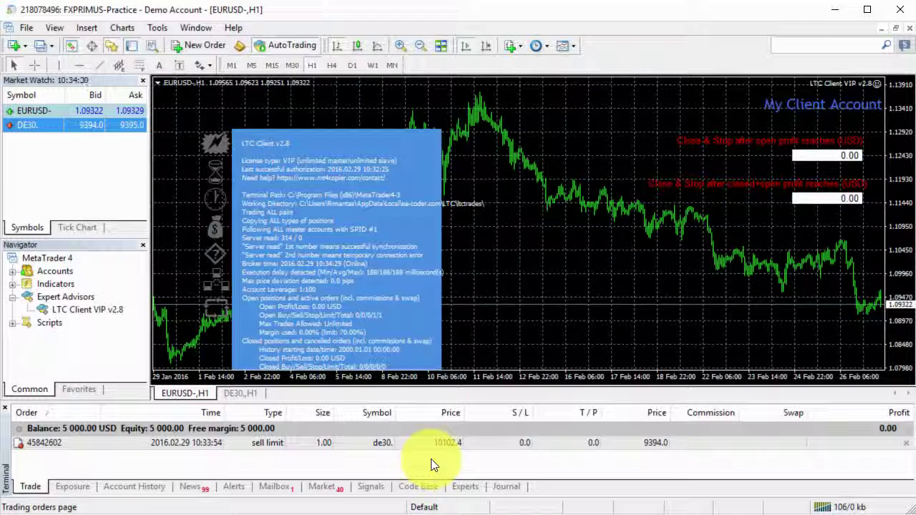
pyautogui.click(245, 394)
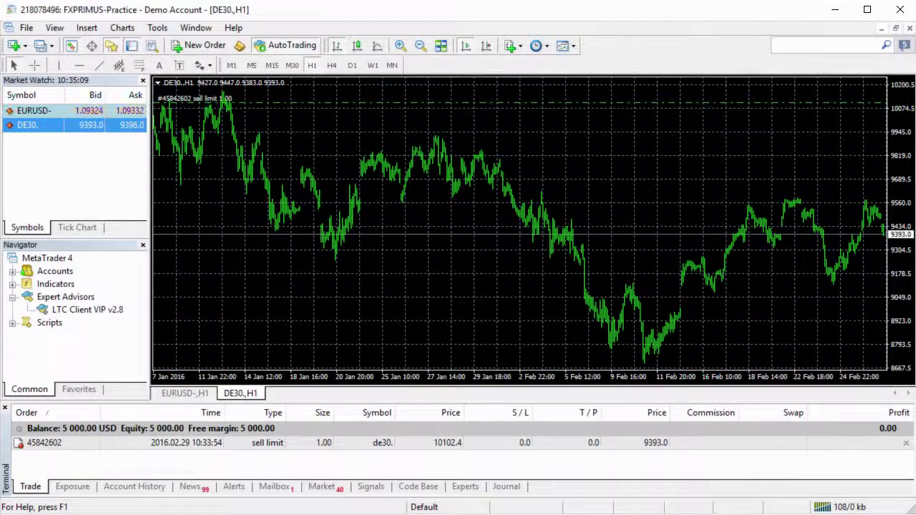
pyautogui.hotkey('alt', 'Tab')
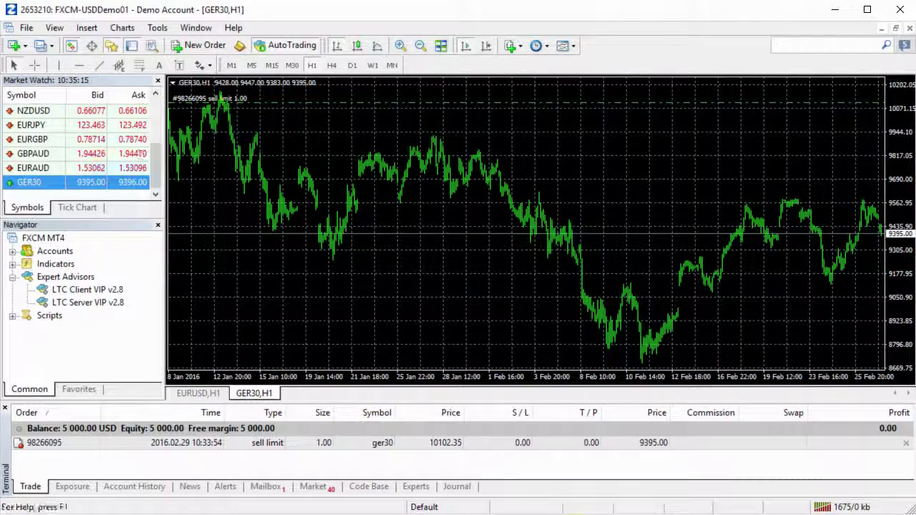
# - Switch through the FXPRIMUS terminal to the FXCTR-Demo terminal showing the copied GRXEUR sell limit at 10102.35
pyautogui.hotkey('alt', 'Tab')
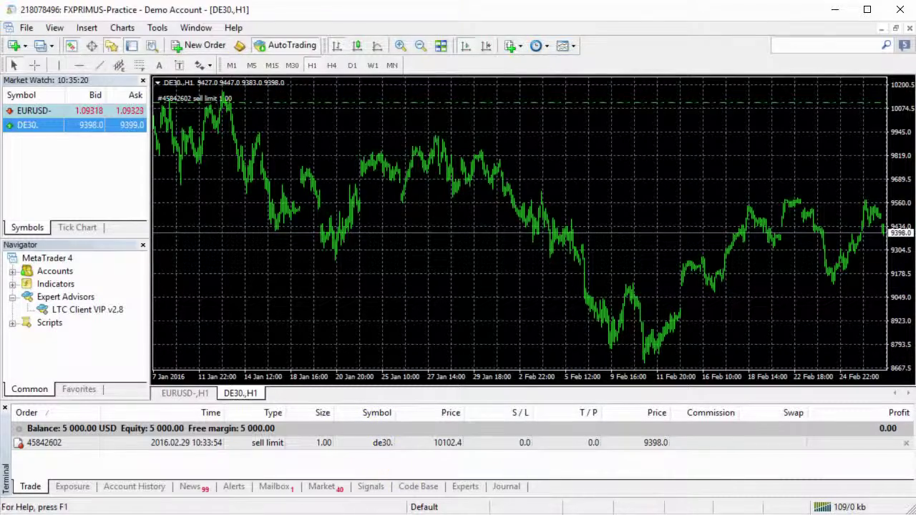
pyautogui.hotkey('alt', 'Tab')
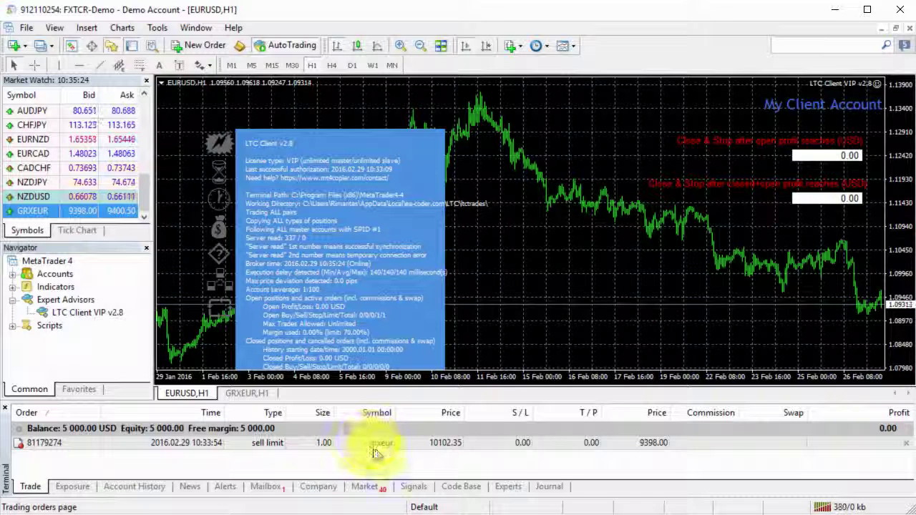
pyautogui.click(457, 447)
pyautogui.click(455, 450)
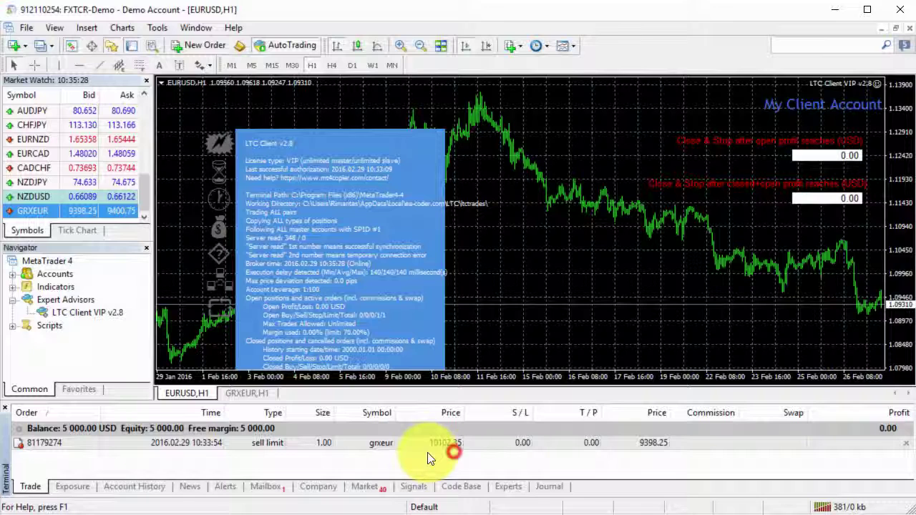